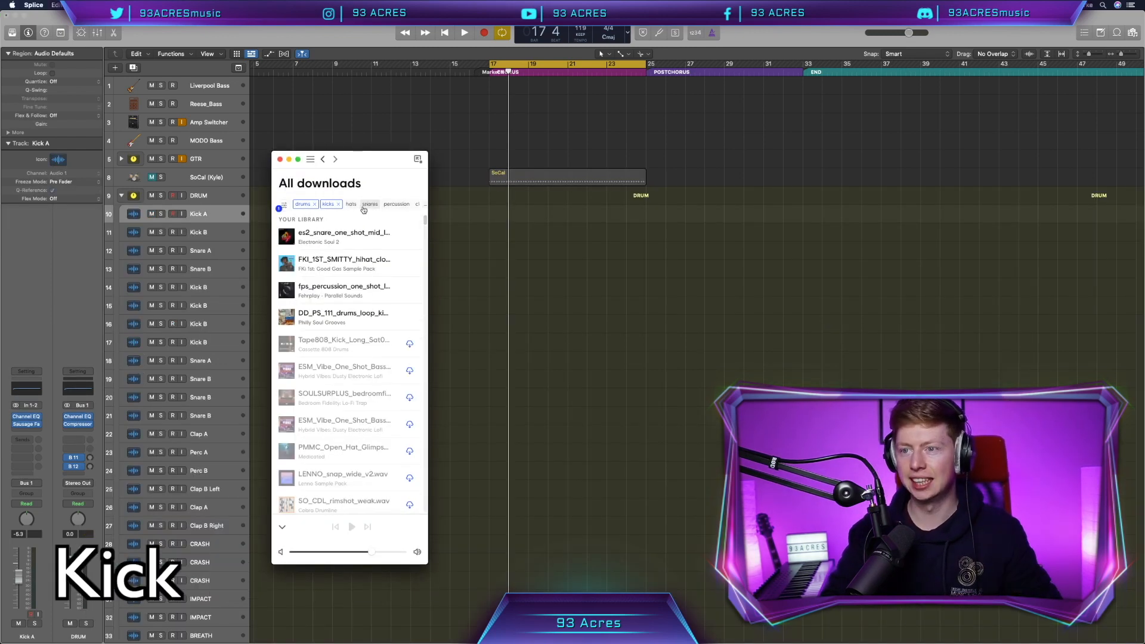
- Build one bar of four-on-the-floor Splice kicks on Kick A, join it, and repeat it through bar 24
left_click(287, 237)
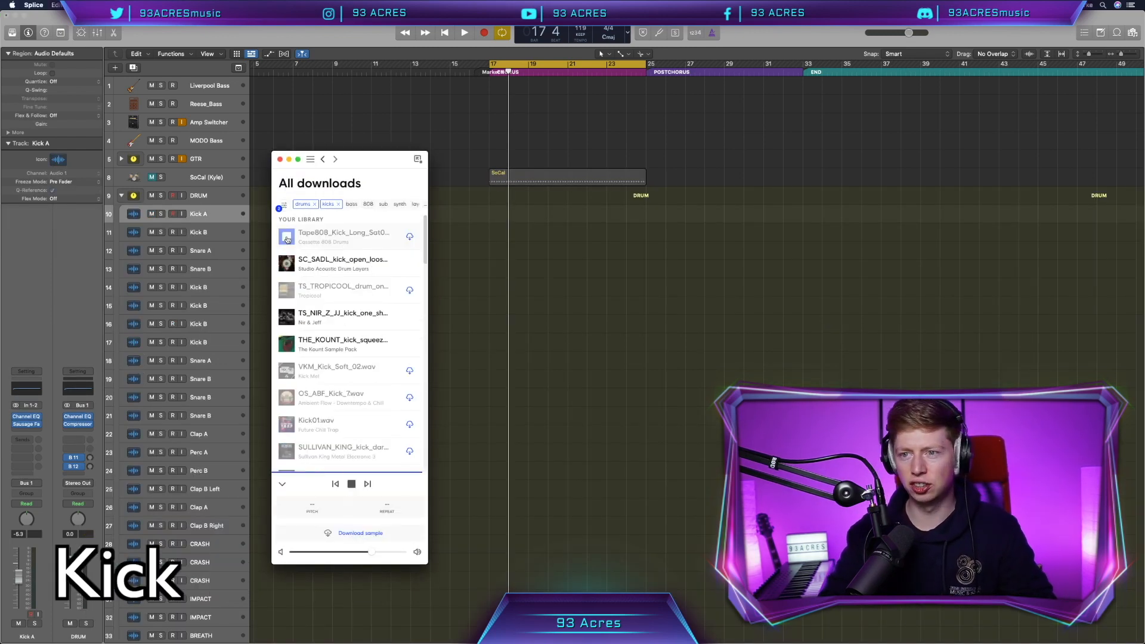
left_click_drag(499, 219, 588, 219)
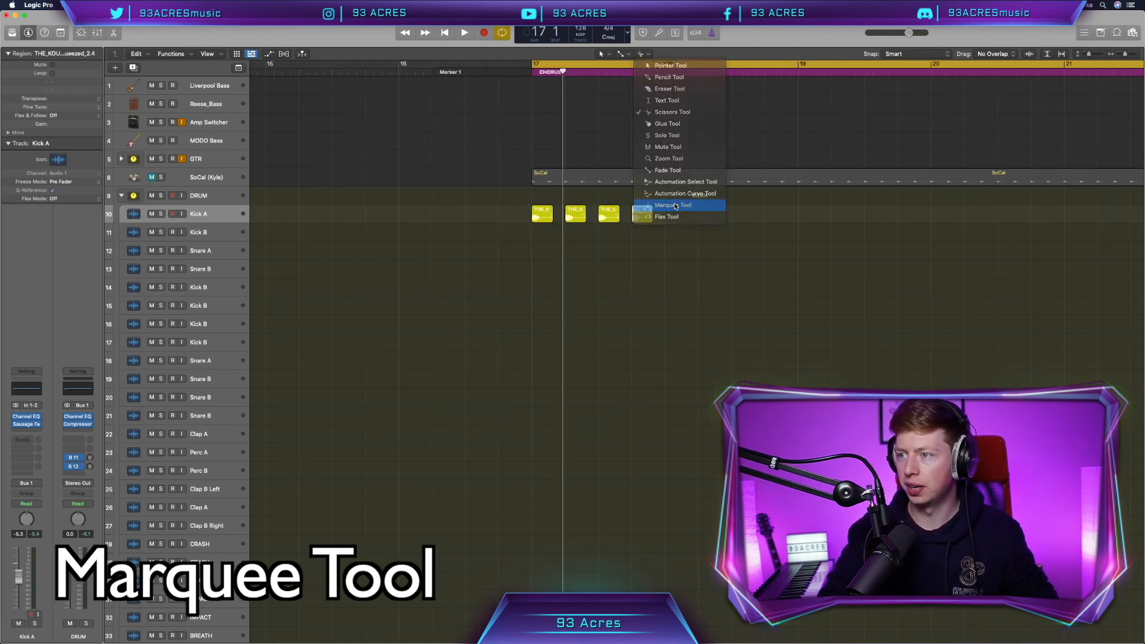
left_click(656, 205)
left_click_drag(665, 209, 531, 220)
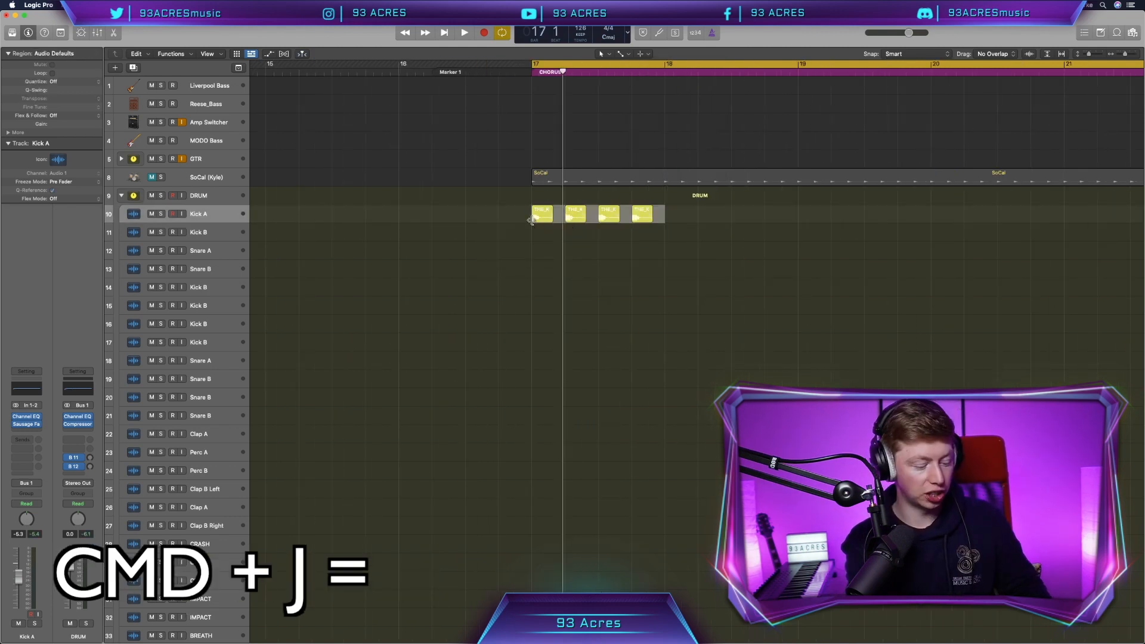
key("super+j")
key("Return")
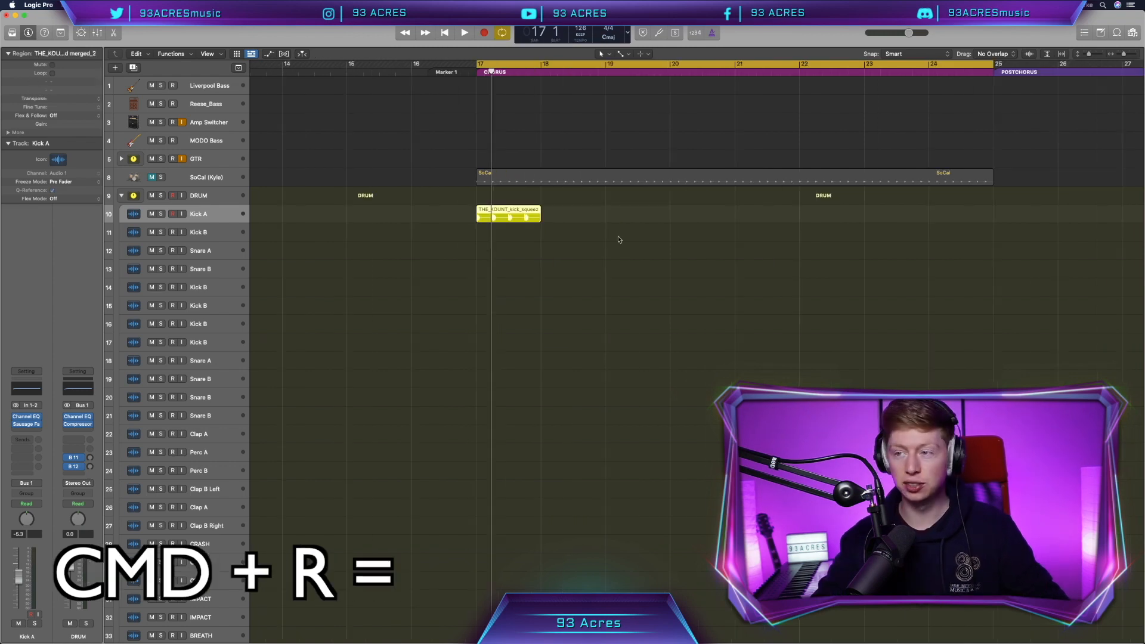
key("super+r")
key("super+r")
key("super+r")
key("super+r")
key("super+r")
key("super+r")
key("super+r")
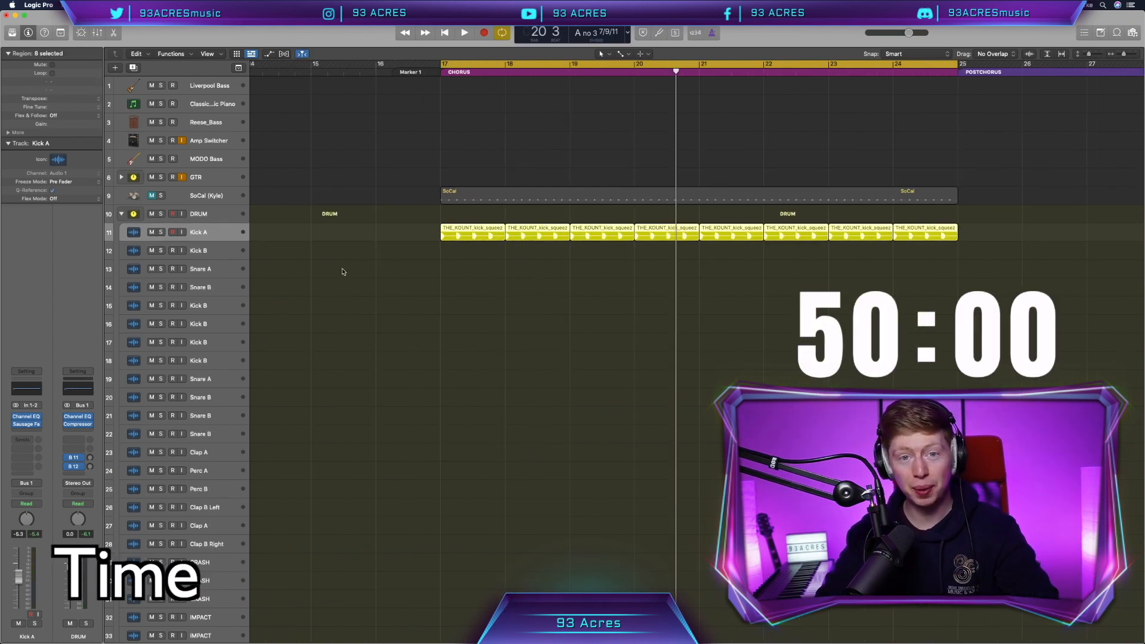
left_click(209, 104)
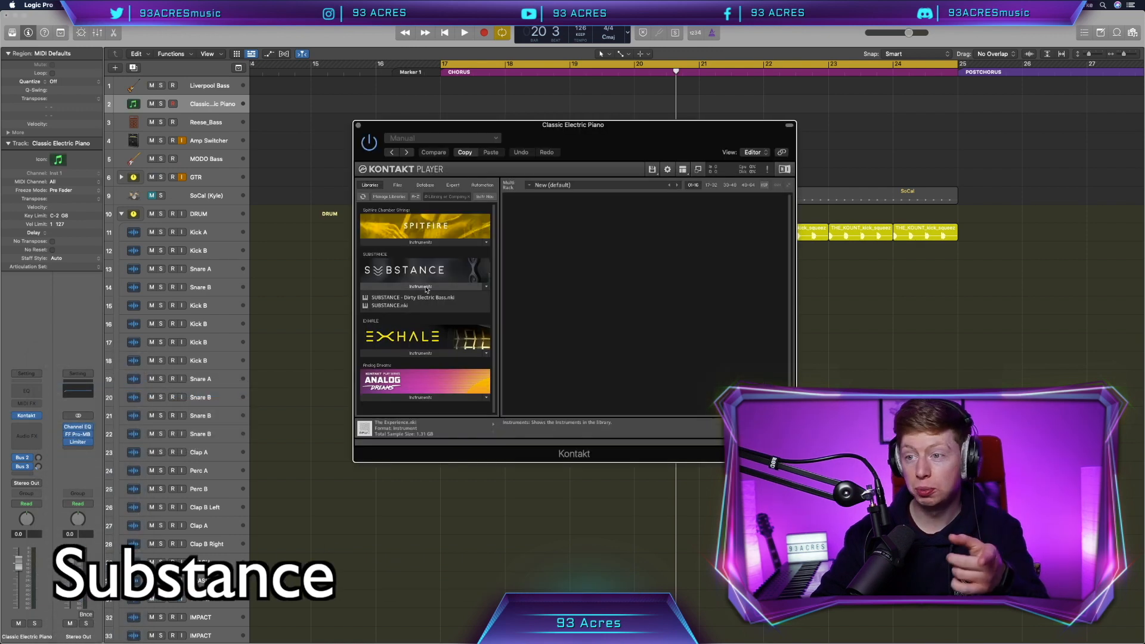
- Load Kontakt's SUBSTANCE with the Sine Pluck Sub preset on the Sub Bass track
left_click(394, 306)
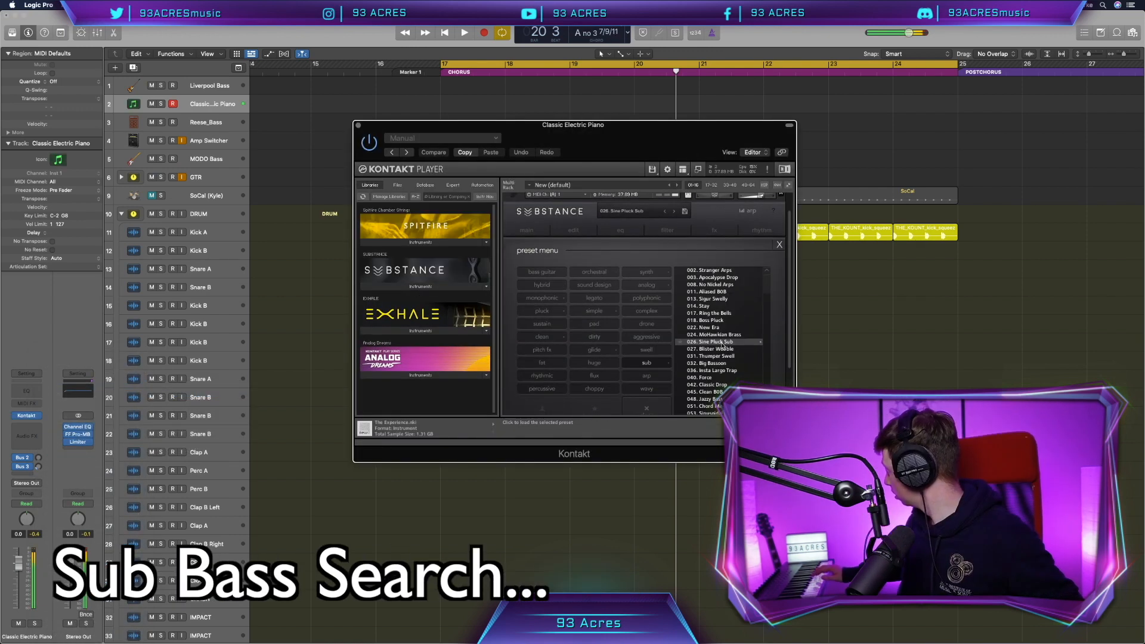
left_click(574, 231)
scroll(649, 308, "down", 1)
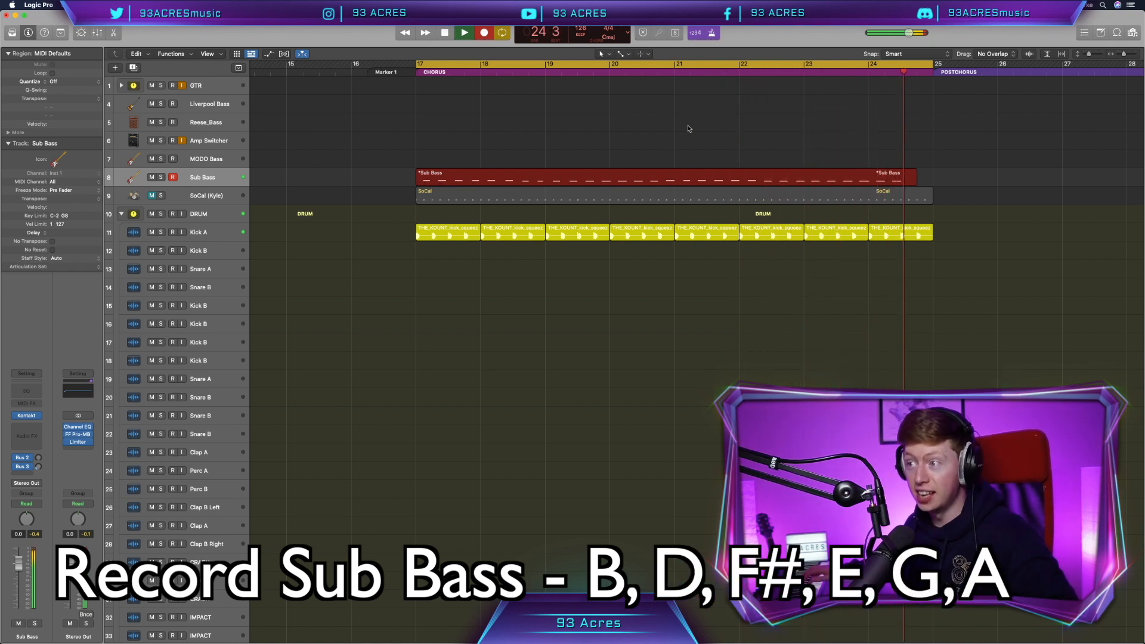
- Quantize all 32 Sub Bass notes to 1/16, fix their velocity at 100, and fix their note length
key("space")
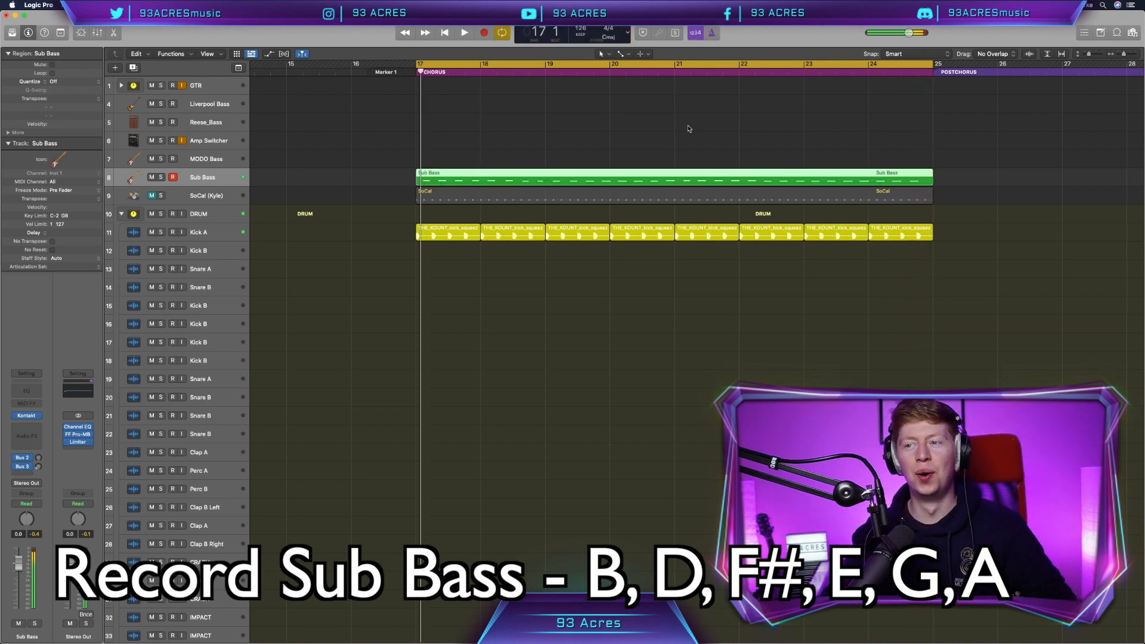
double_click(588, 179)
key("super+a")
key("z")
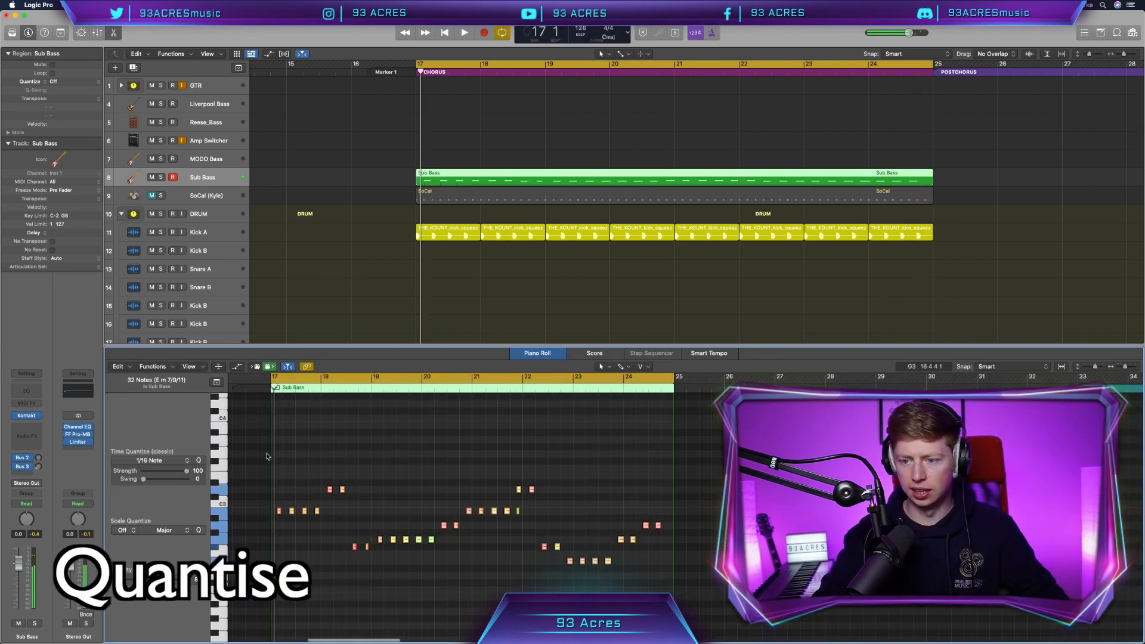
left_click(154, 367)
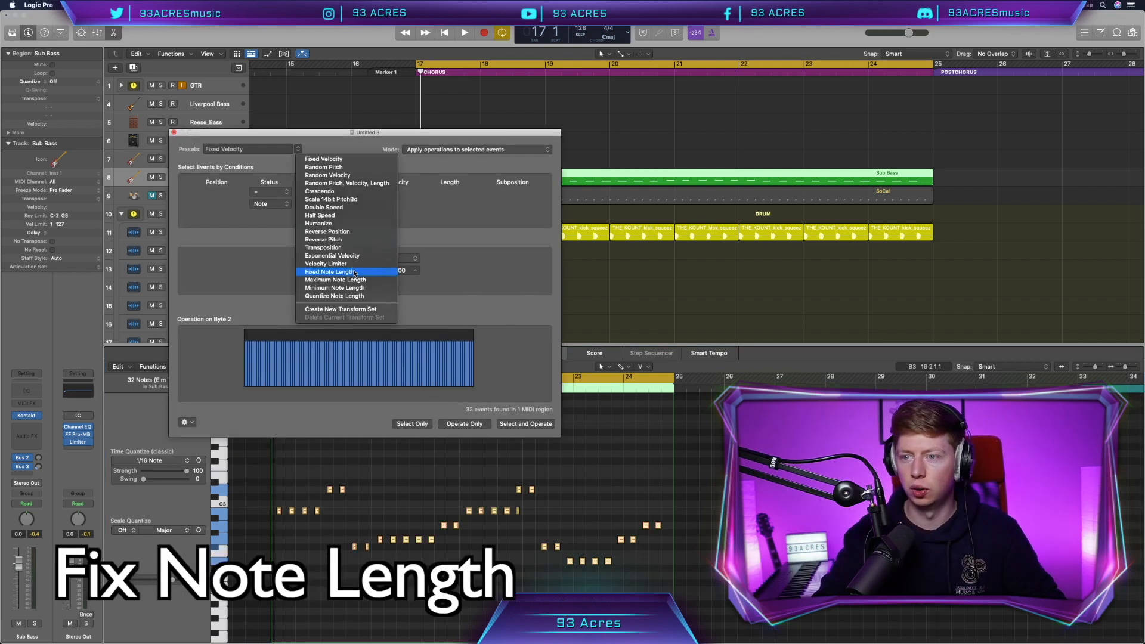
left_click(346, 269)
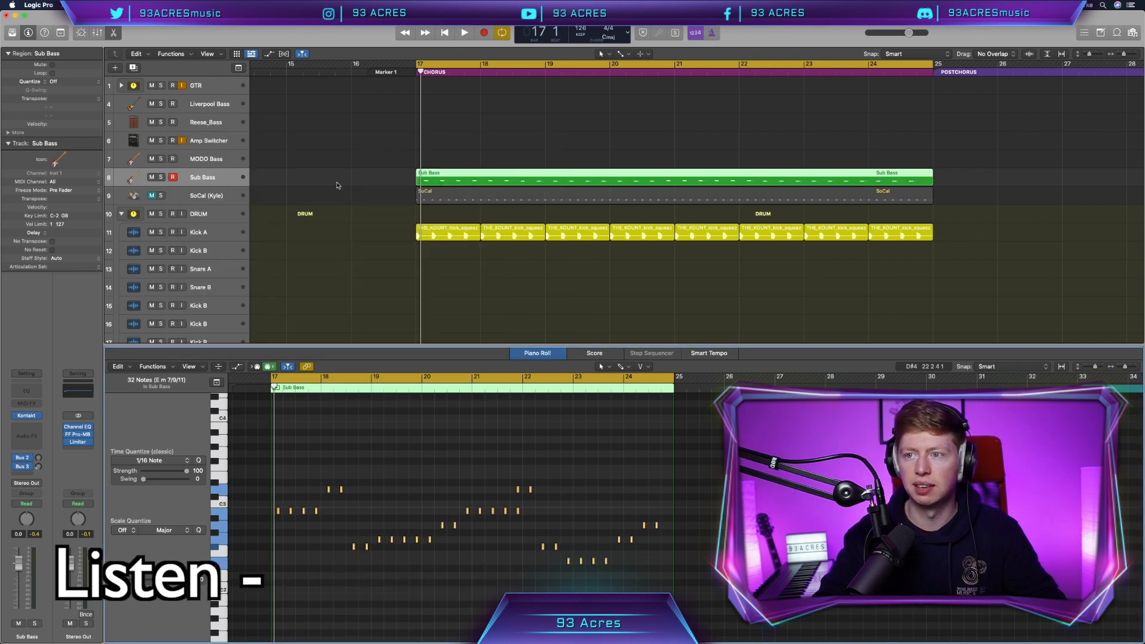
key("space")
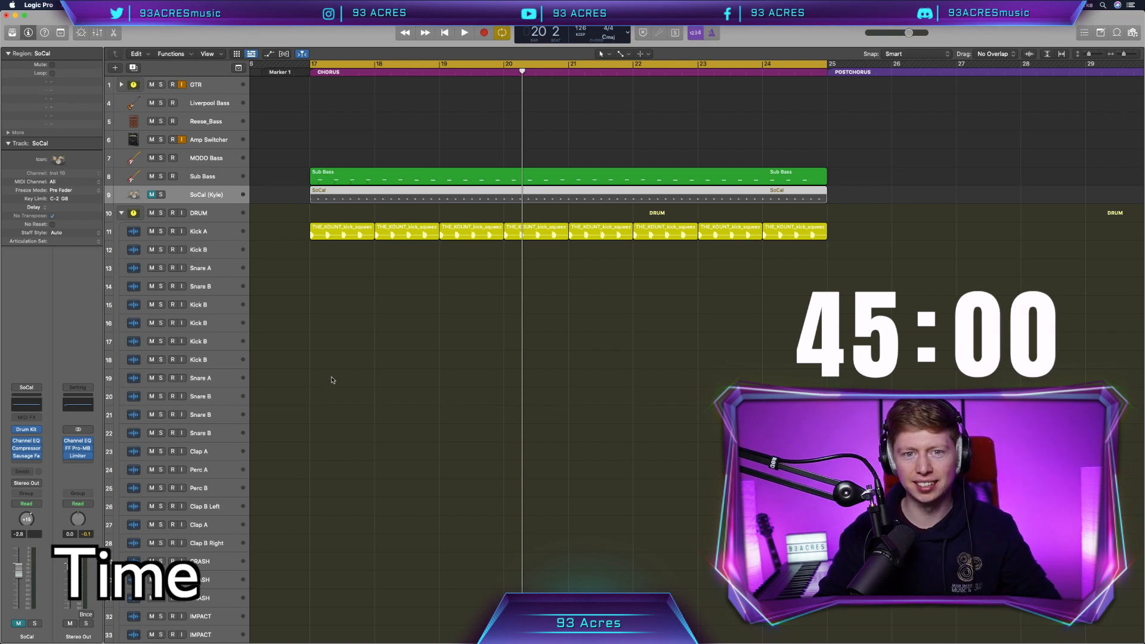
- Audition the SoCal Drummer region's settings and copy it into postchorus bars 25–33
left_click(338, 200)
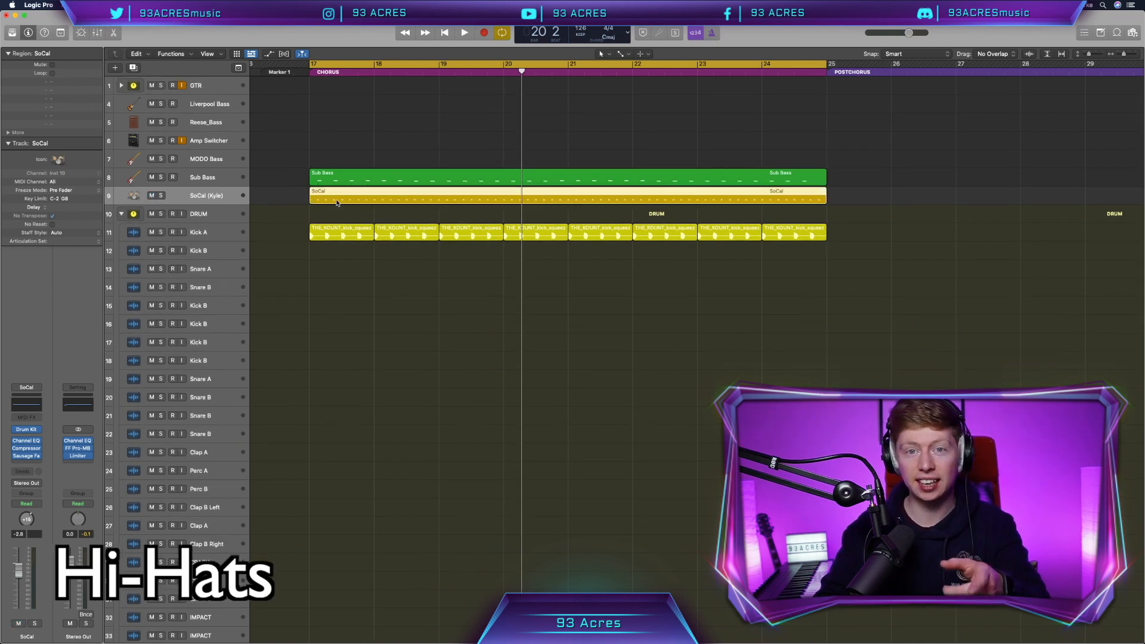
key("e")
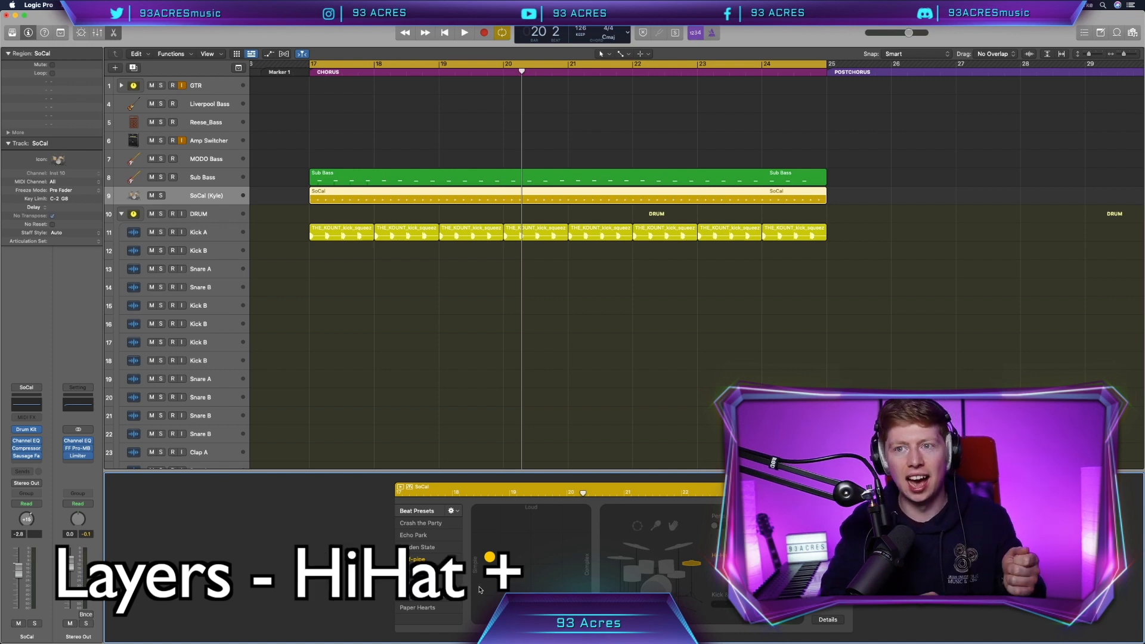
key("space")
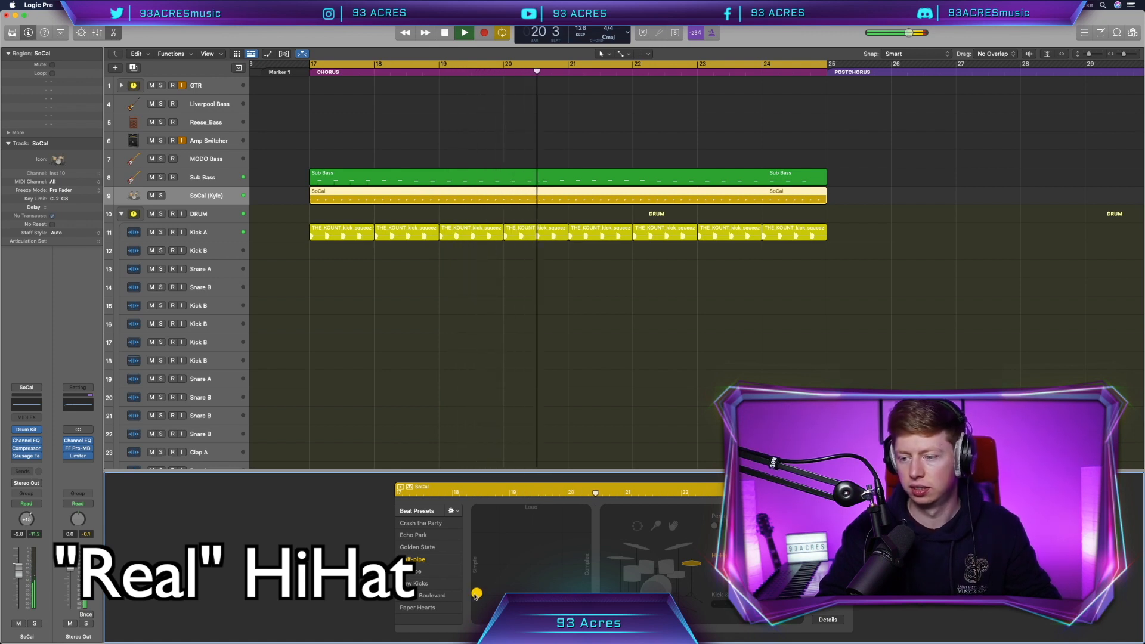
key("space")
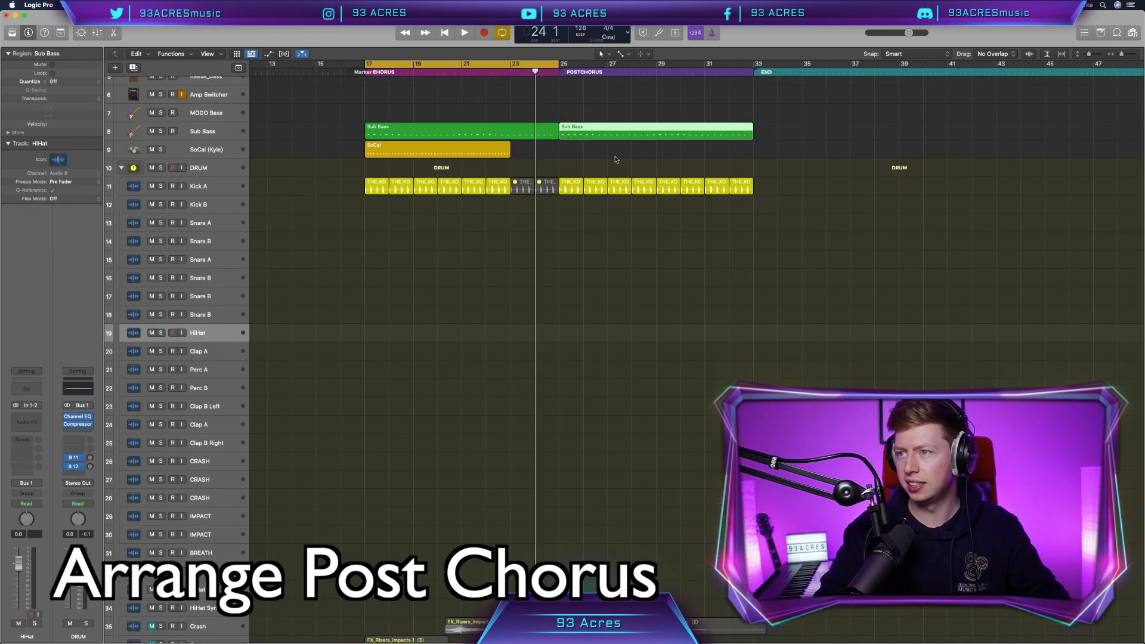
left_click_drag(472, 150, 752, 155)
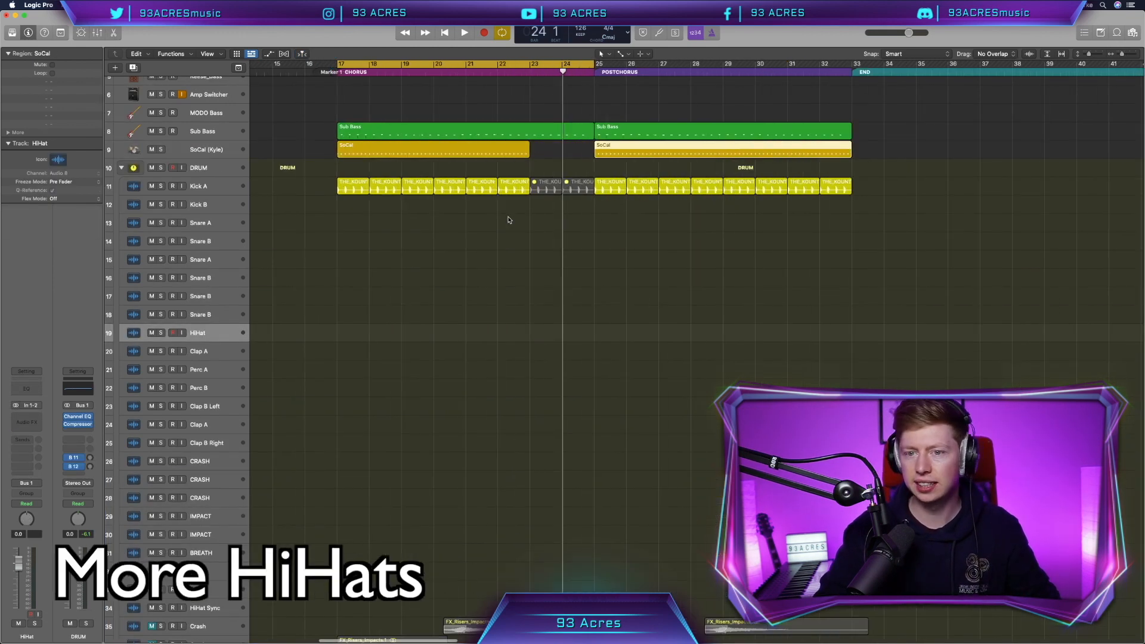
- Filter Splice downloads to closed hats and place one on the HiHat track at bar 25
scroll(509, 220, "up", 3)
scroll(509, 220, "right", 5)
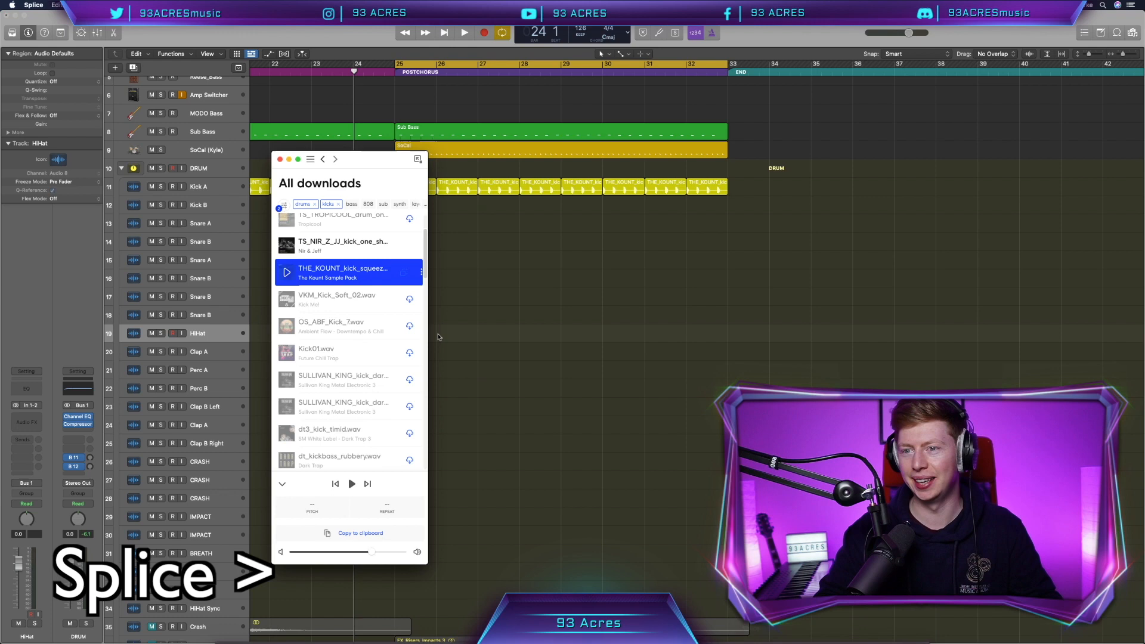
left_click(302, 204)
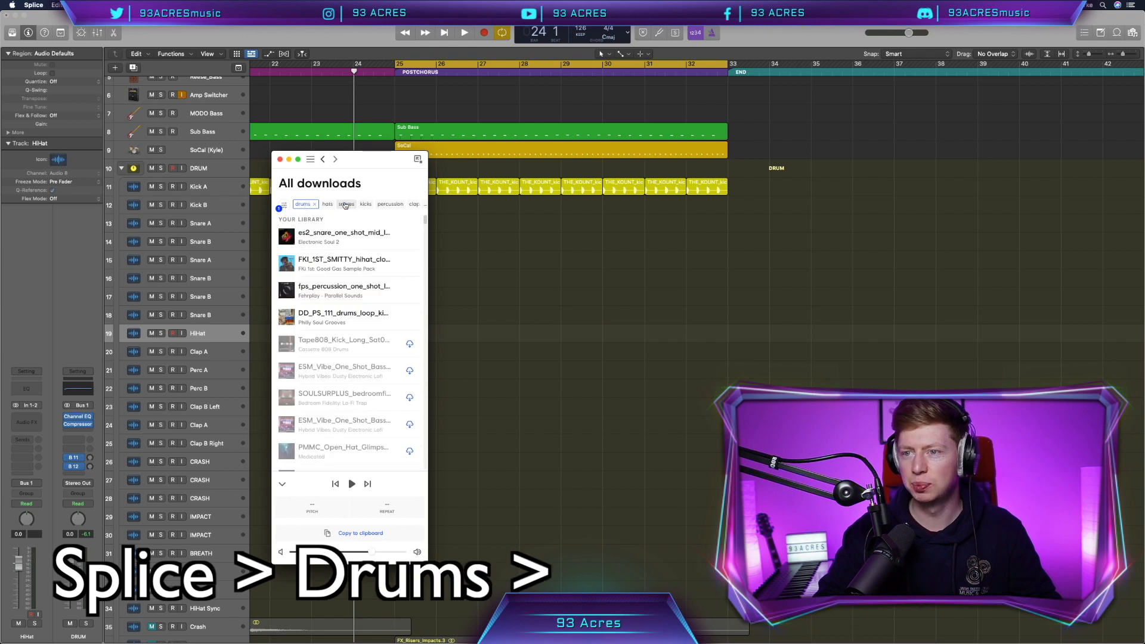
left_click(328, 204)
left_click(354, 204)
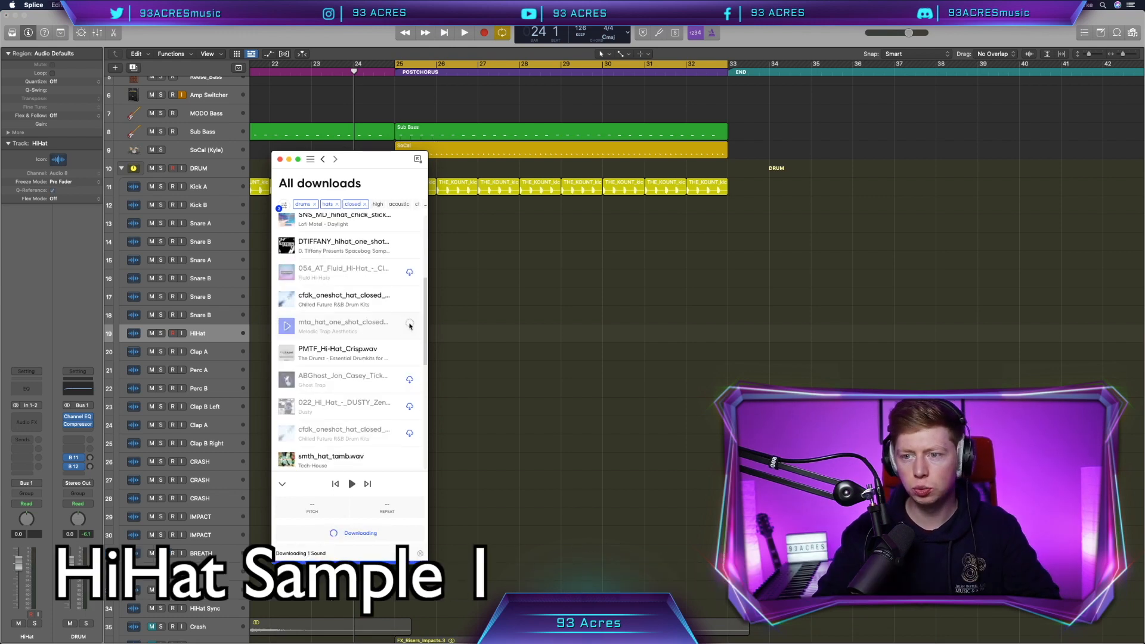
left_click_drag(286, 237, 528, 298)
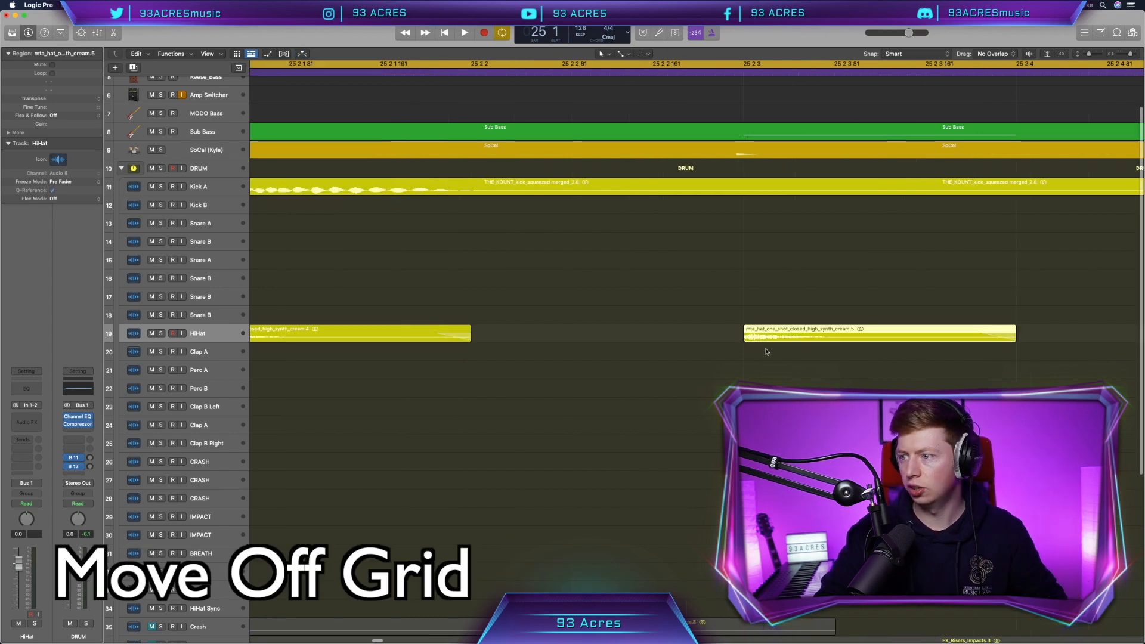
- Nudge the hat slightly off-grid, repeat the hat blocks across bars 25–33, and save
scroll(767, 352, "up", 5)
mouse_move(757, 338)
left_mouse_down()
mouse_move(748, 338)
mouse_move(765, 338)
left_mouse_up()
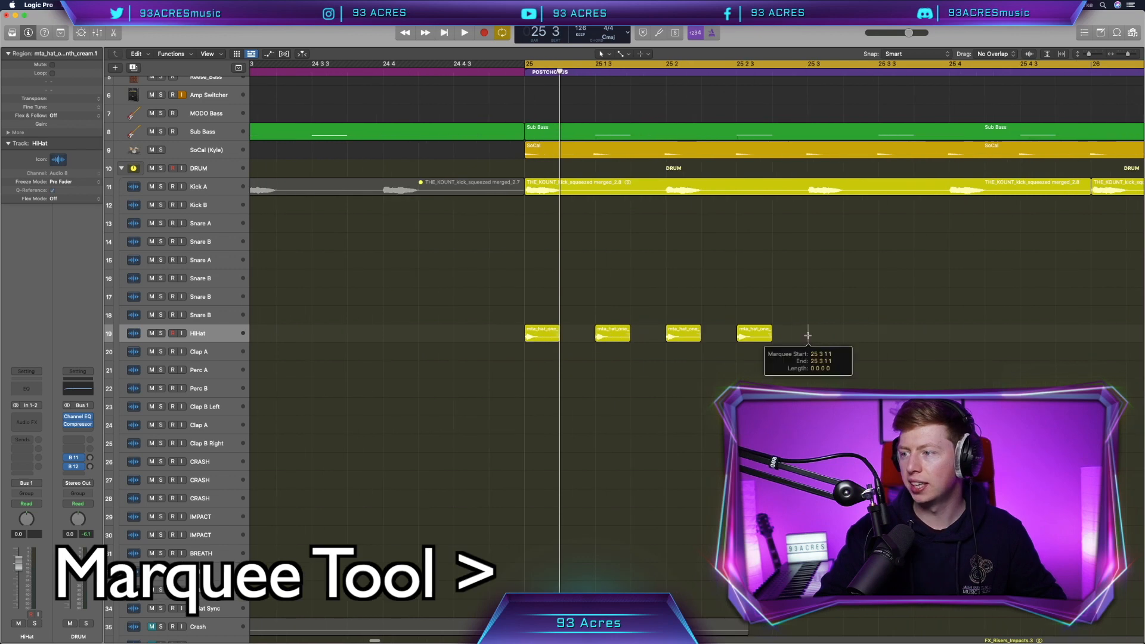
left_click_drag(808, 332, 522, 335)
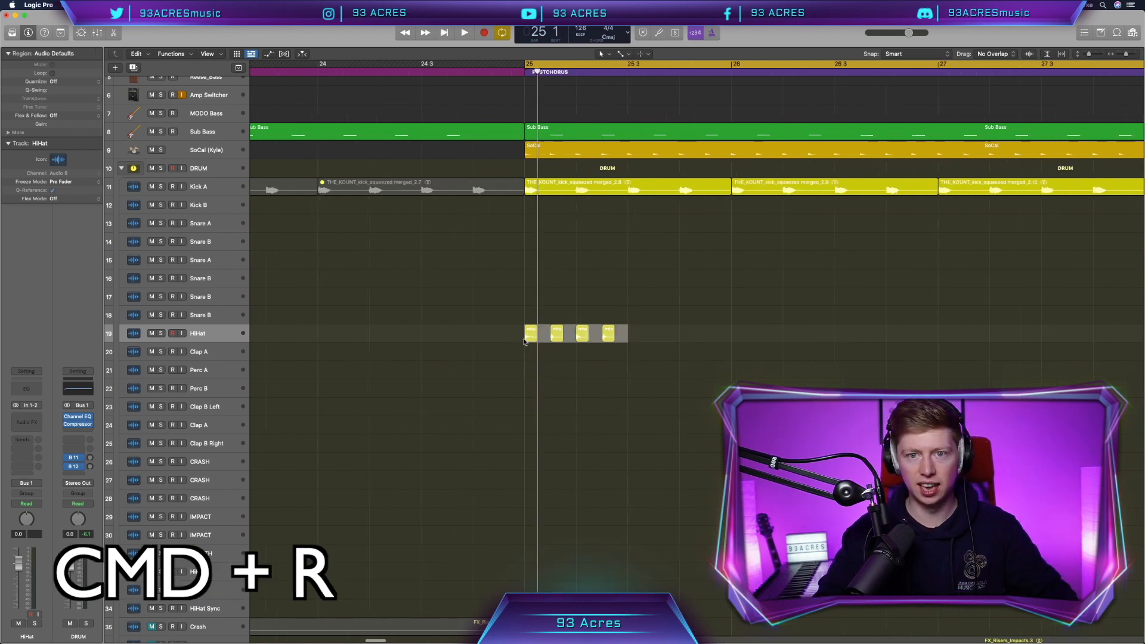
key("super+Left")
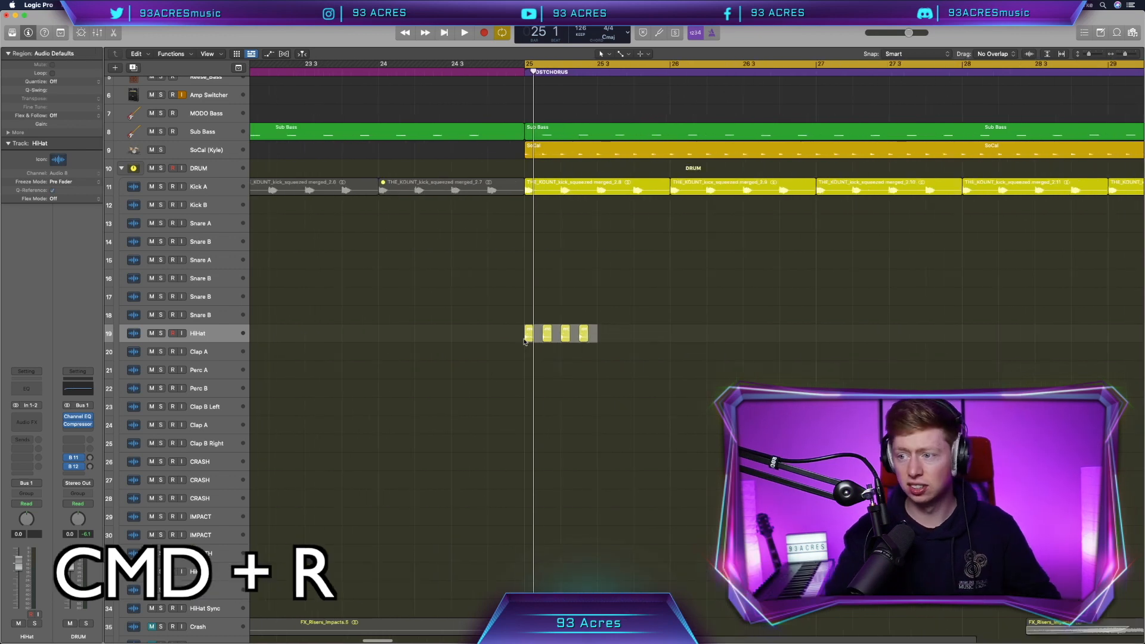
key("super+r")
key("super+r")
key("super+r")
key("super+r")
key("super+r")
key("super+r")
key("super+r")
key("super+r")
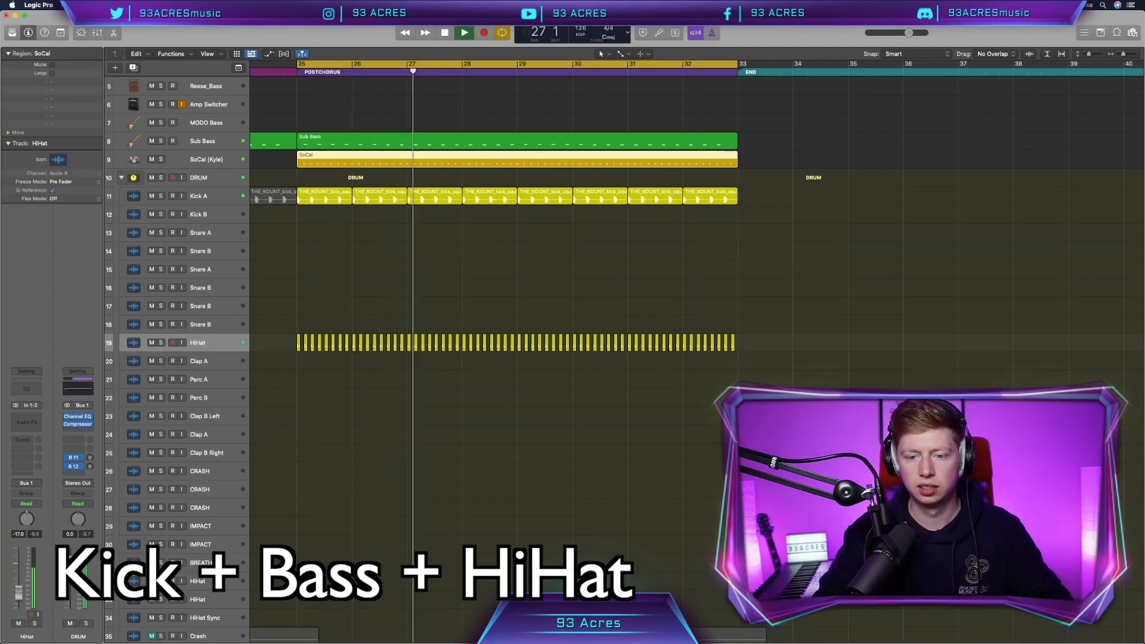
left_click(452, 408)
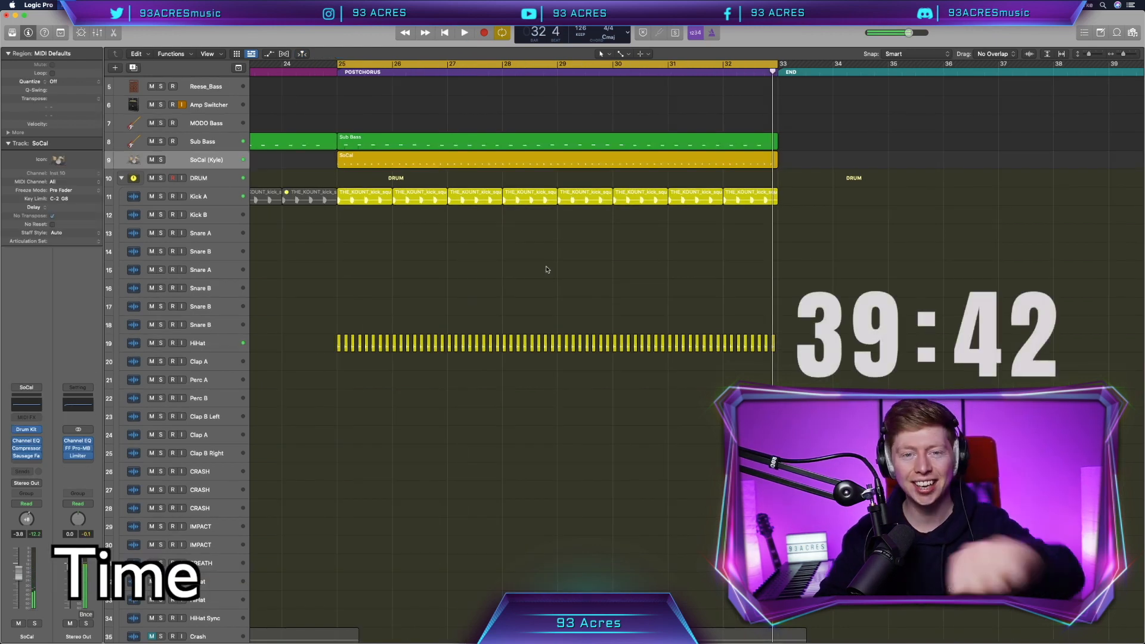
key("super+s")
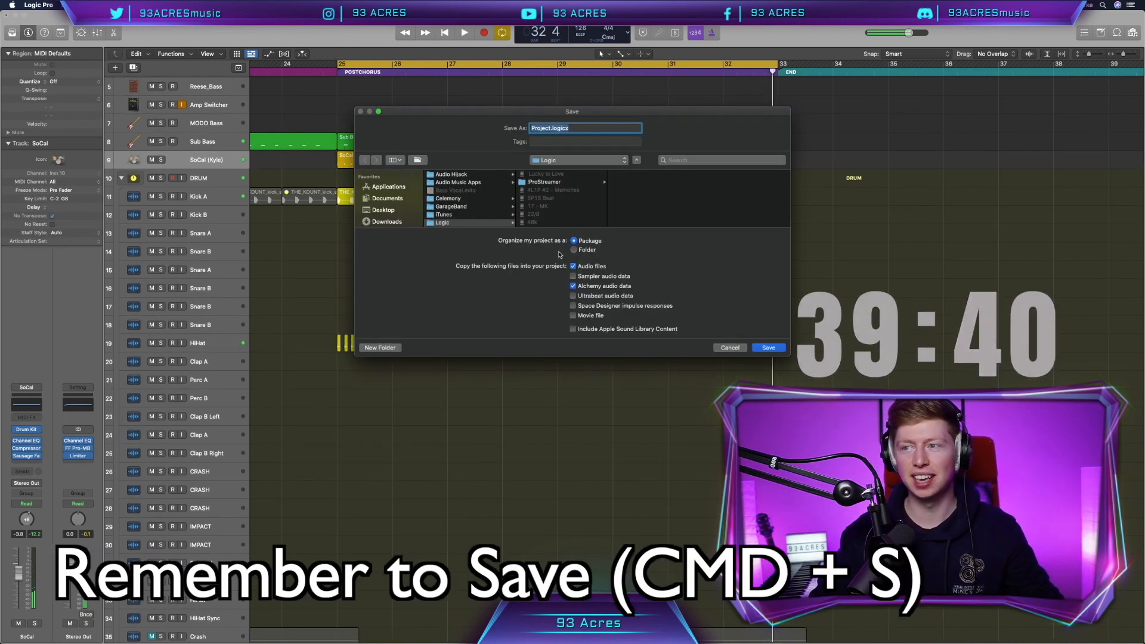
- Save the project and record an acoustic guitar take over bars 25–33 on a new GTR audio track
key("Return")
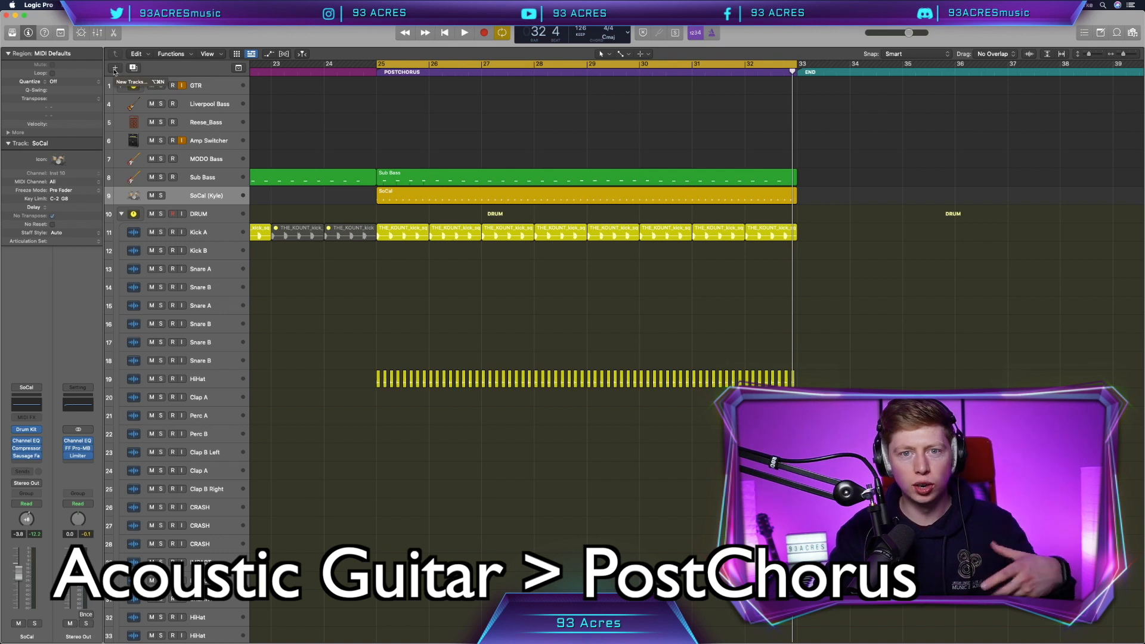
left_click(115, 69)
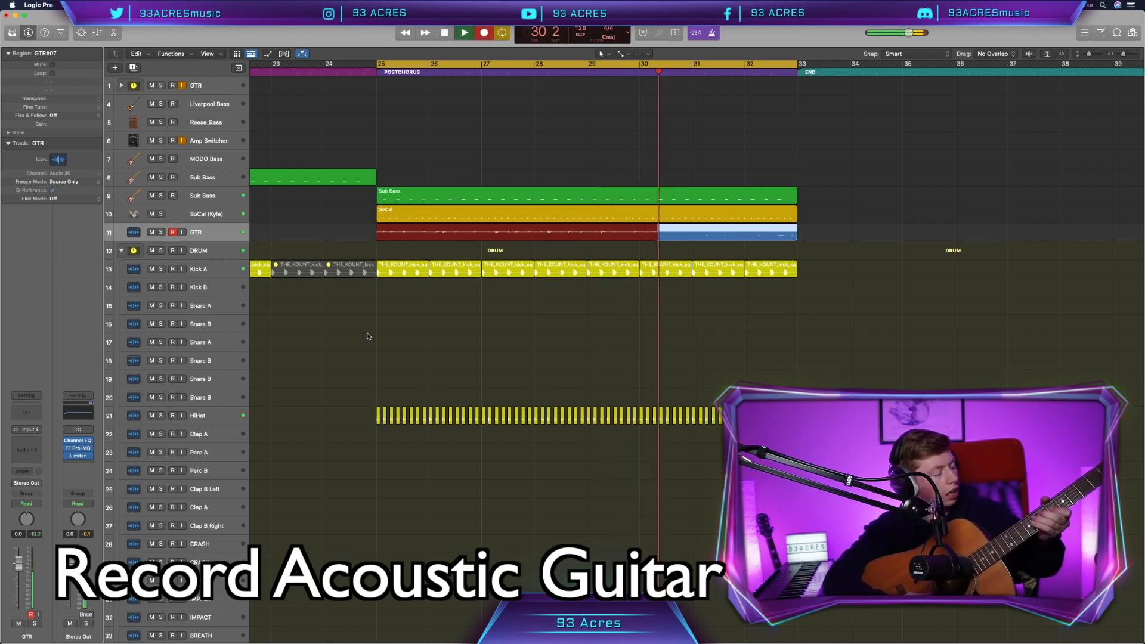
key("space")
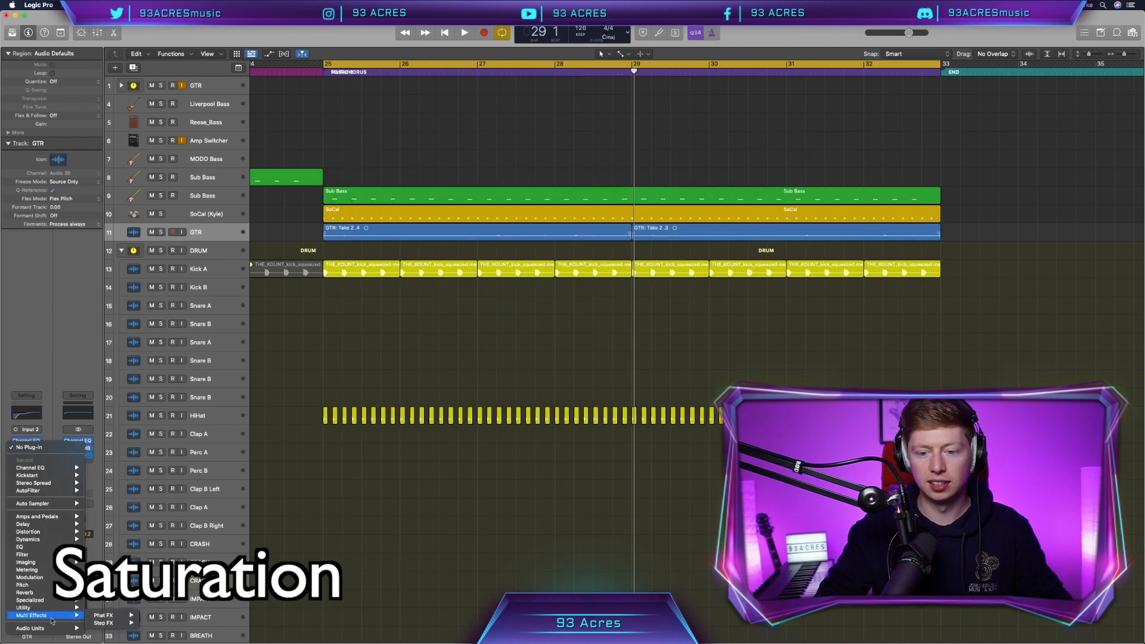
- Insert FabFilter FF Saturn in an empty Audio FX slot on the GTR channel
mouse_move(45, 628)
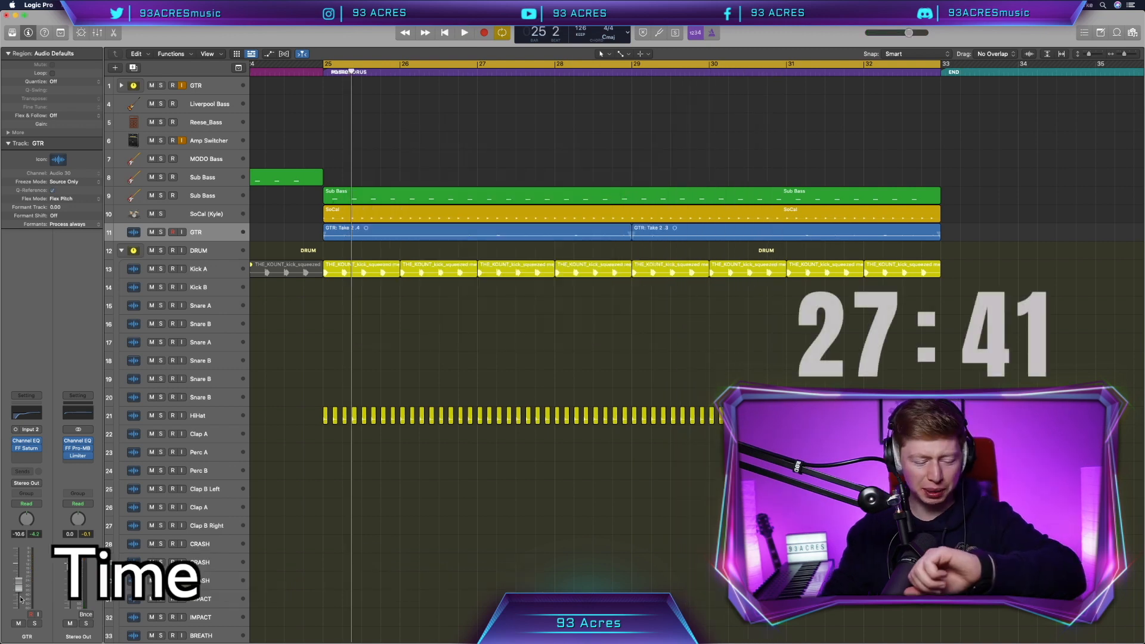
scroll(637, 248, "up", 10)
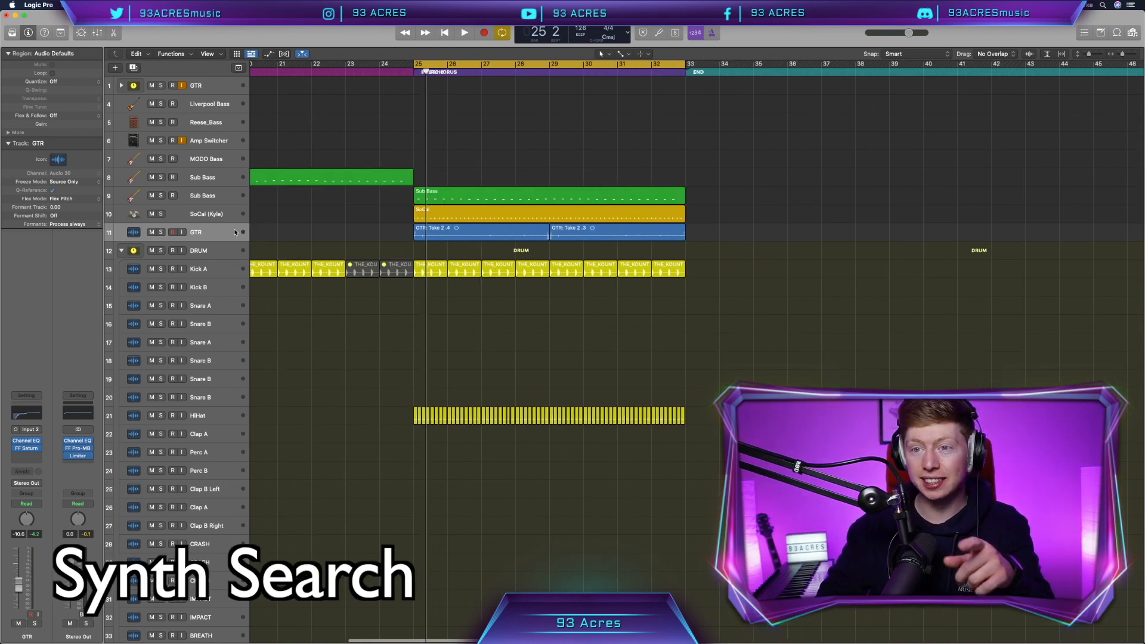
key("alt+super+n")
- Create a software instrument track with Serum (Stereo) loaded
left_click(501, 26)
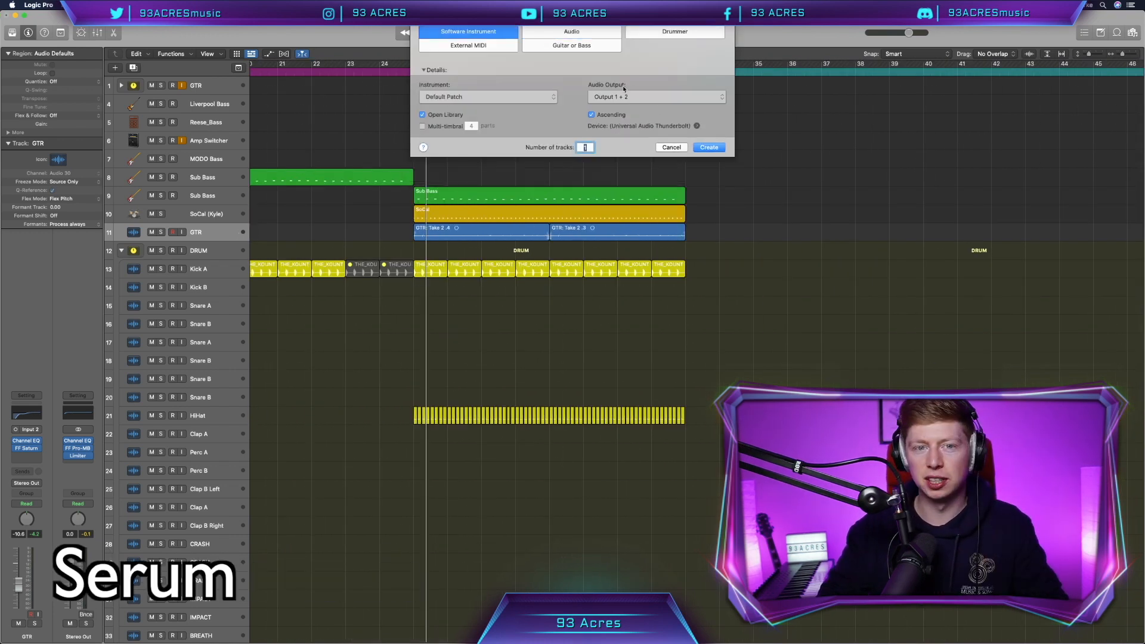
left_click(709, 146)
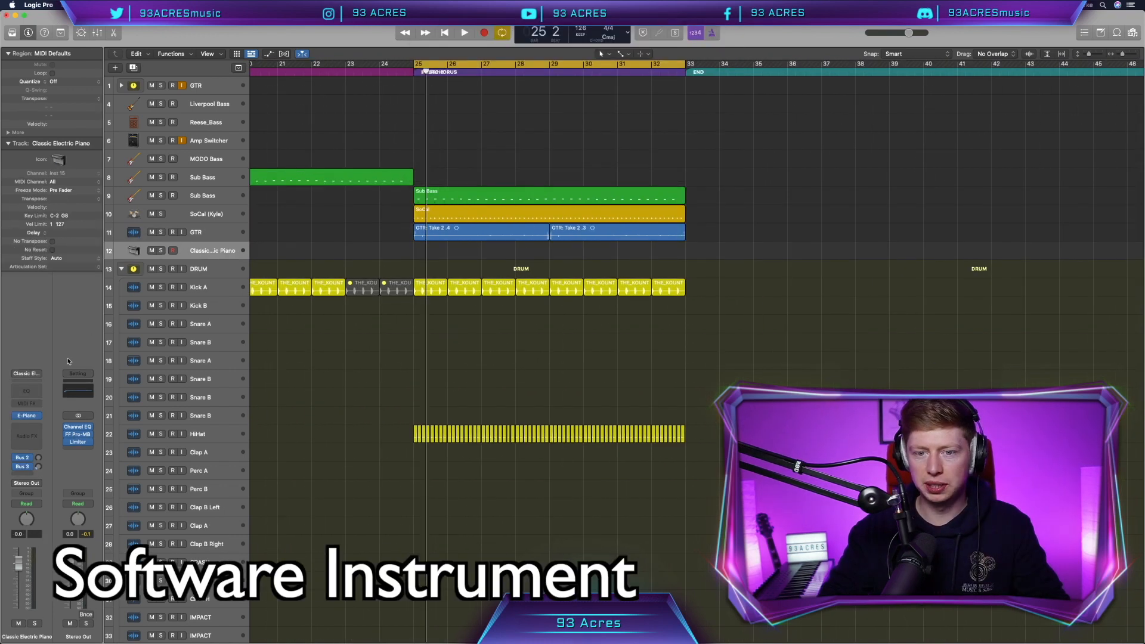
left_click(26, 416)
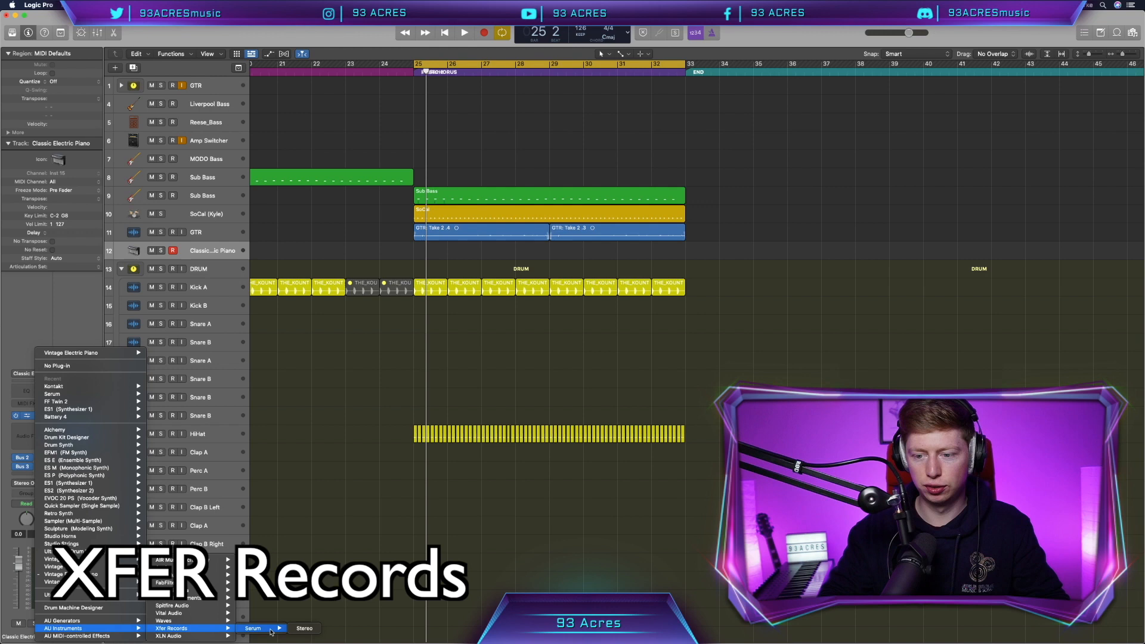
left_click(305, 629)
- Load Serum's PL Beepy ting preset and turn the synth track down to -5 dB
left_click(606, 168)
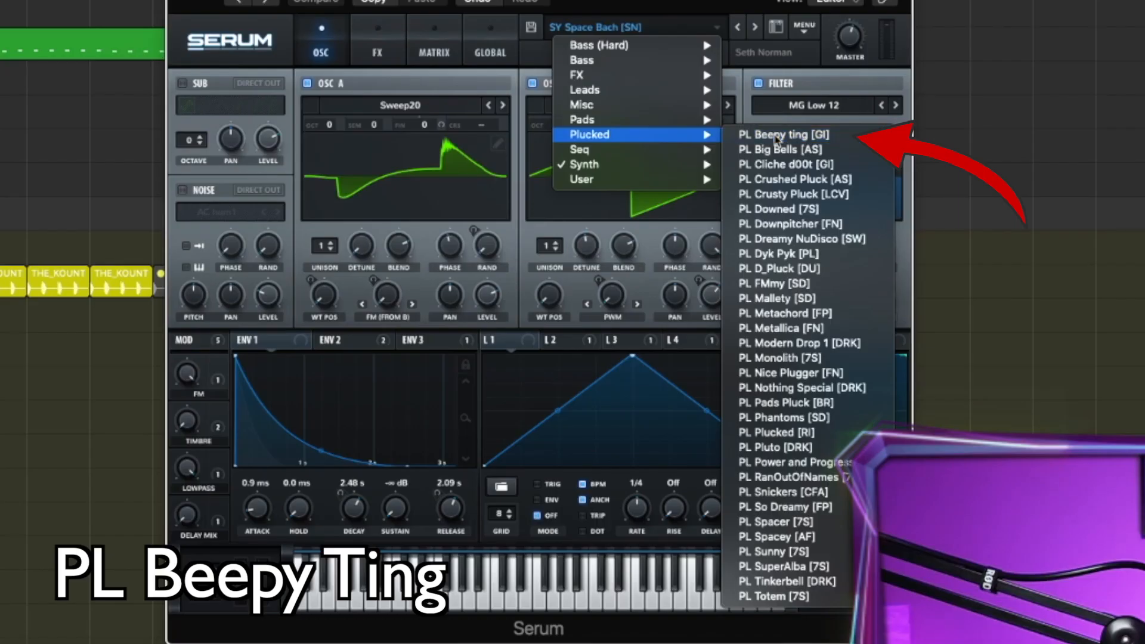
left_click(671, 220)
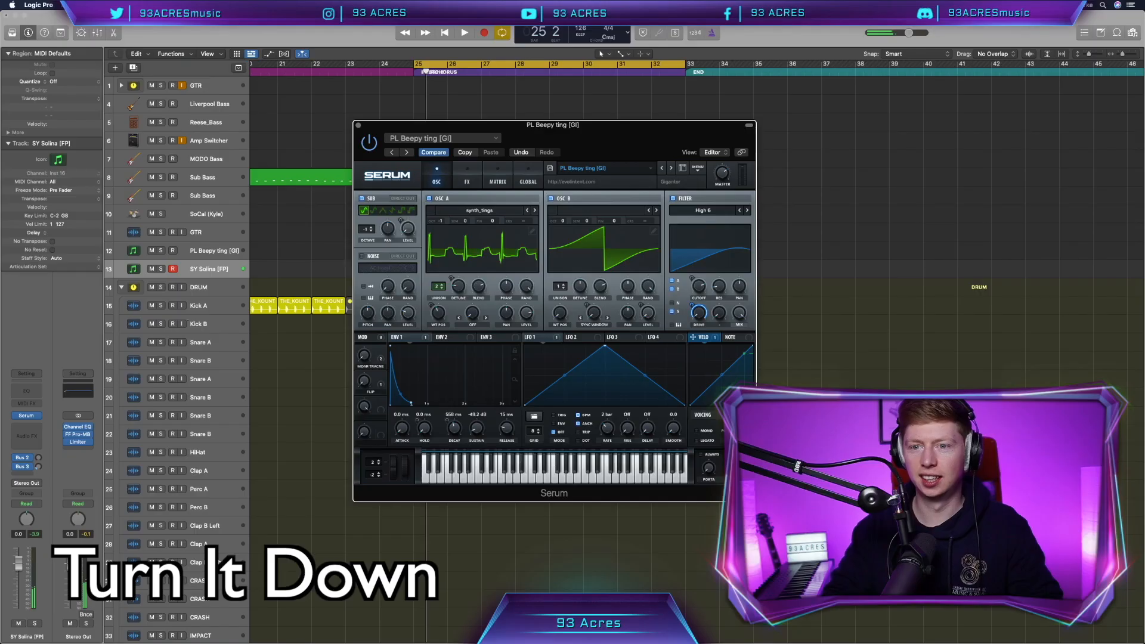
left_click_drag(18, 564, 19, 576)
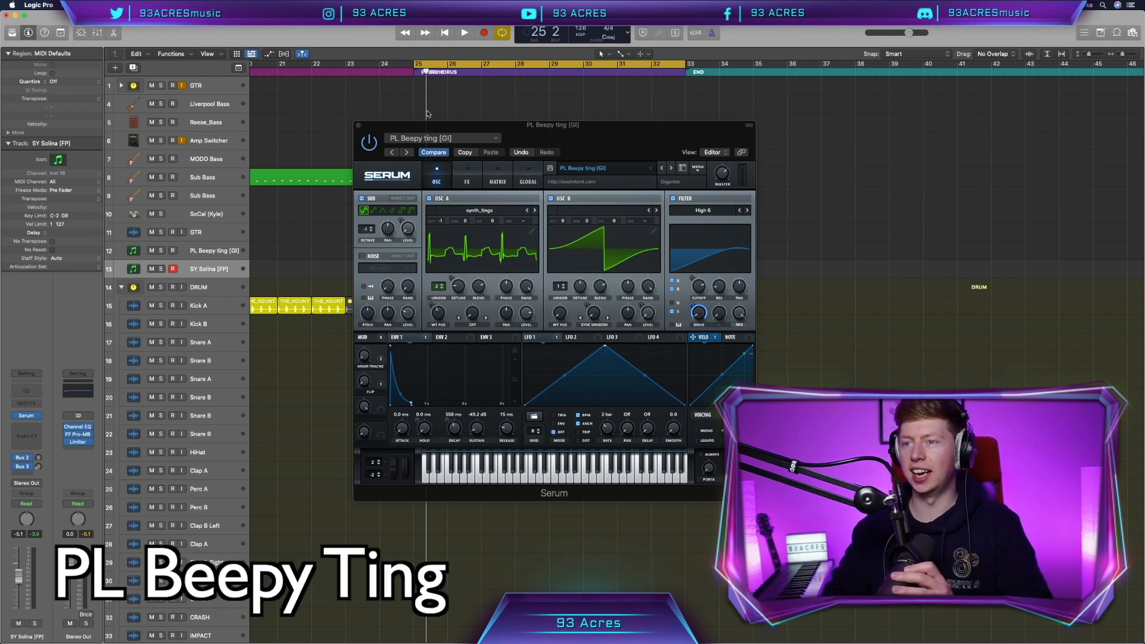
left_click_drag(633, 147, 538, 144)
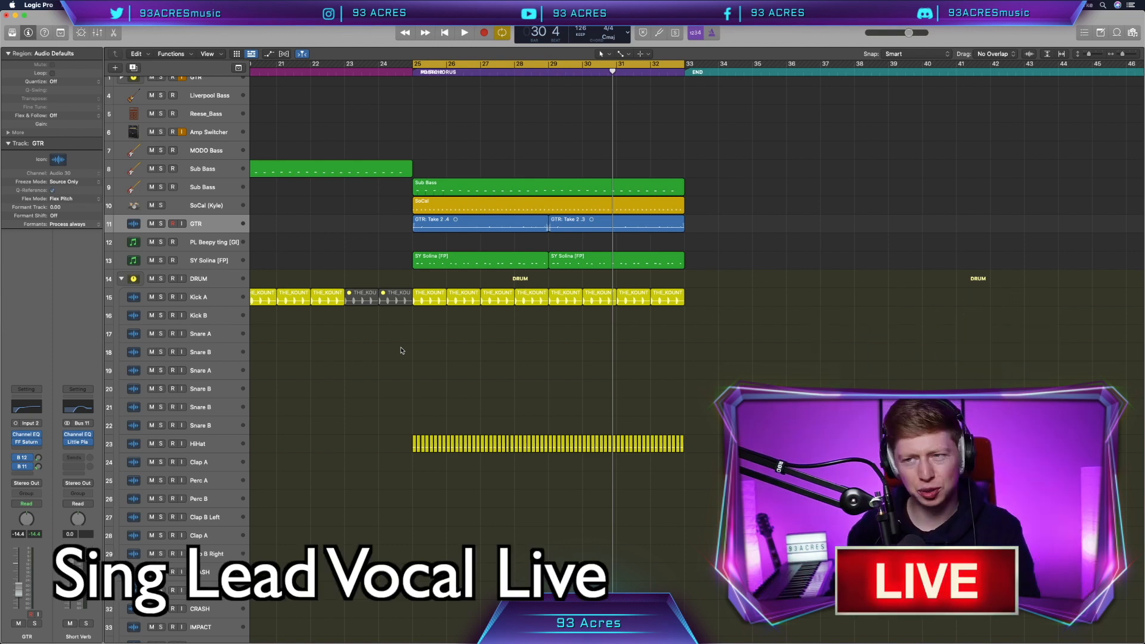
- Insert Soundtoys MicroShift in an empty Audio FX slot on the GTR channel
scroll(402, 350, "down", 1)
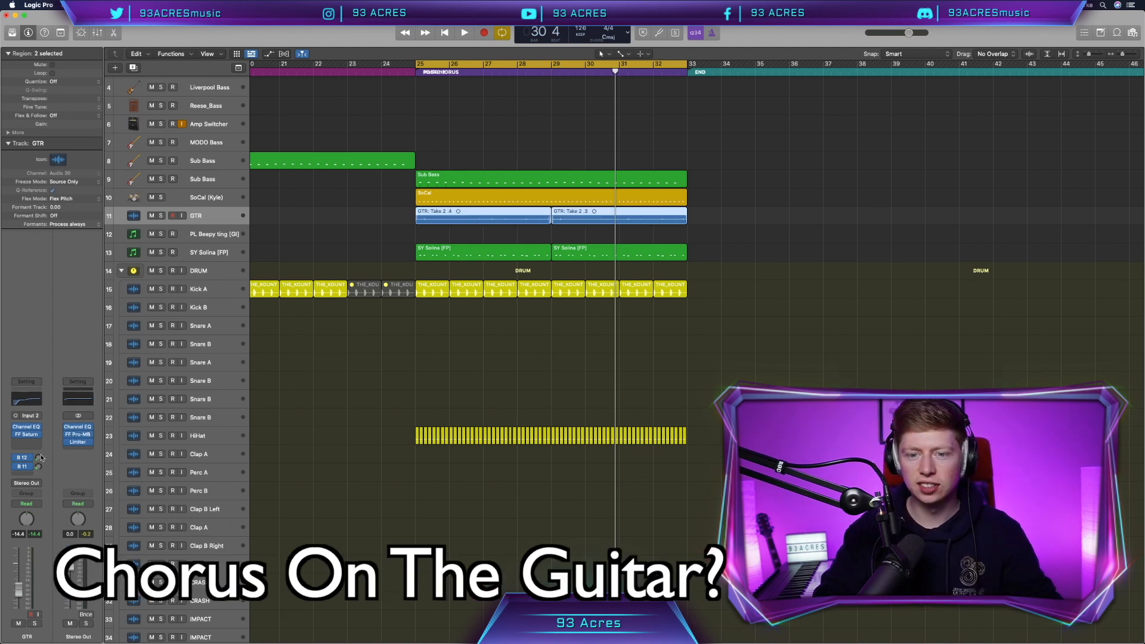
left_click(33, 449)
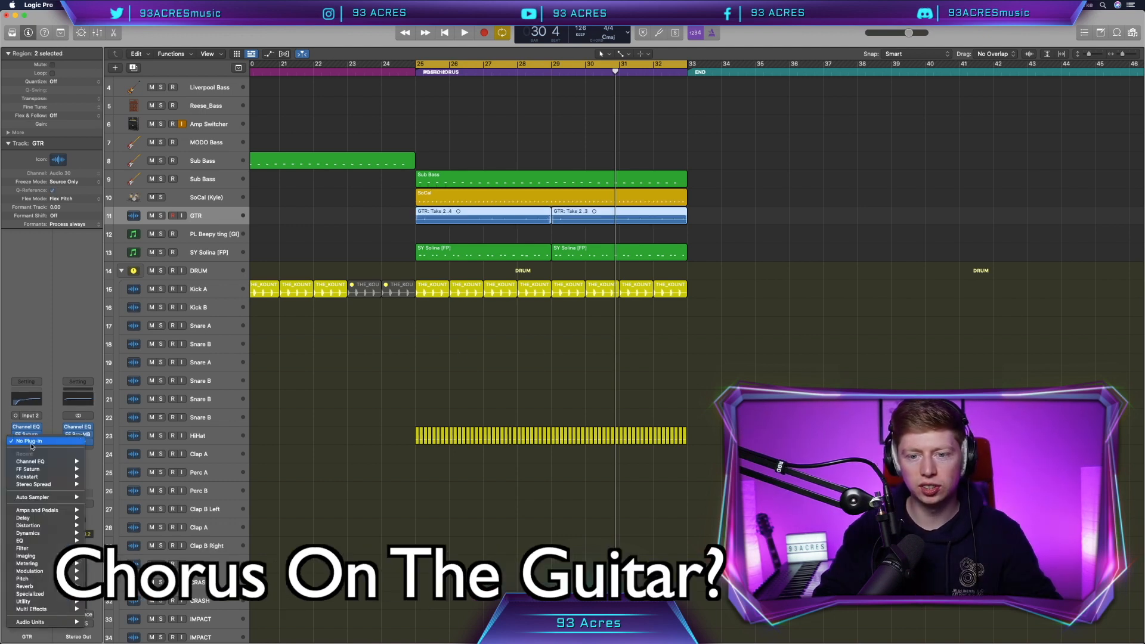
mouse_move(35, 621)
mouse_move(111, 590)
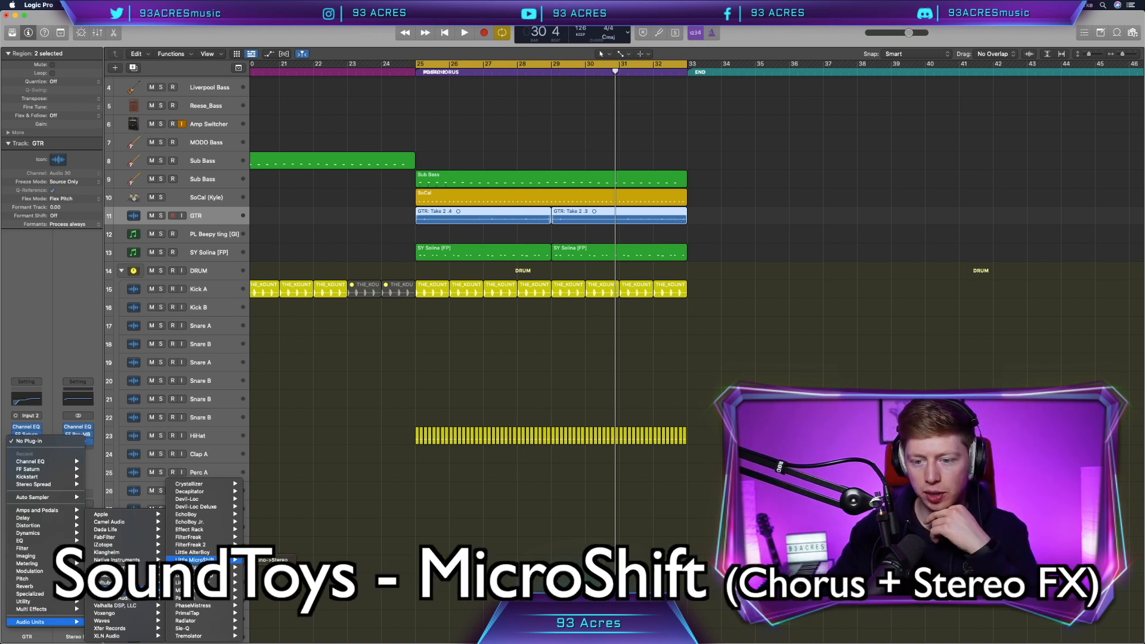
left_click(273, 590)
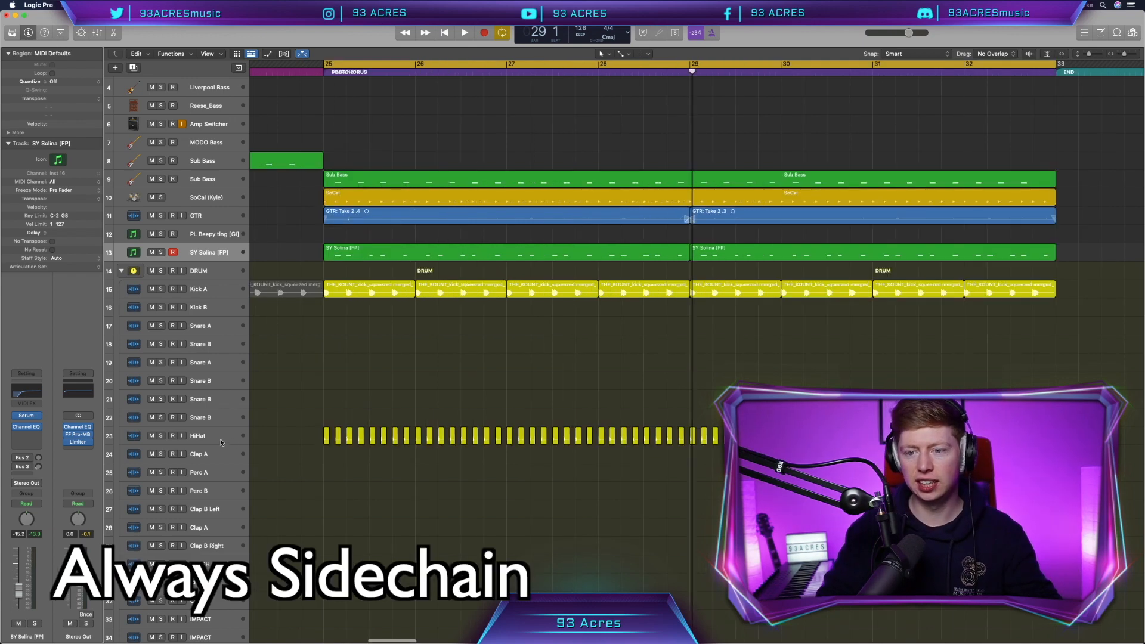
- Insert Nicky Romero Kickstart on the HiHat channel and on SoCal in the Mixer
left_click(197, 436)
left_click(30, 416)
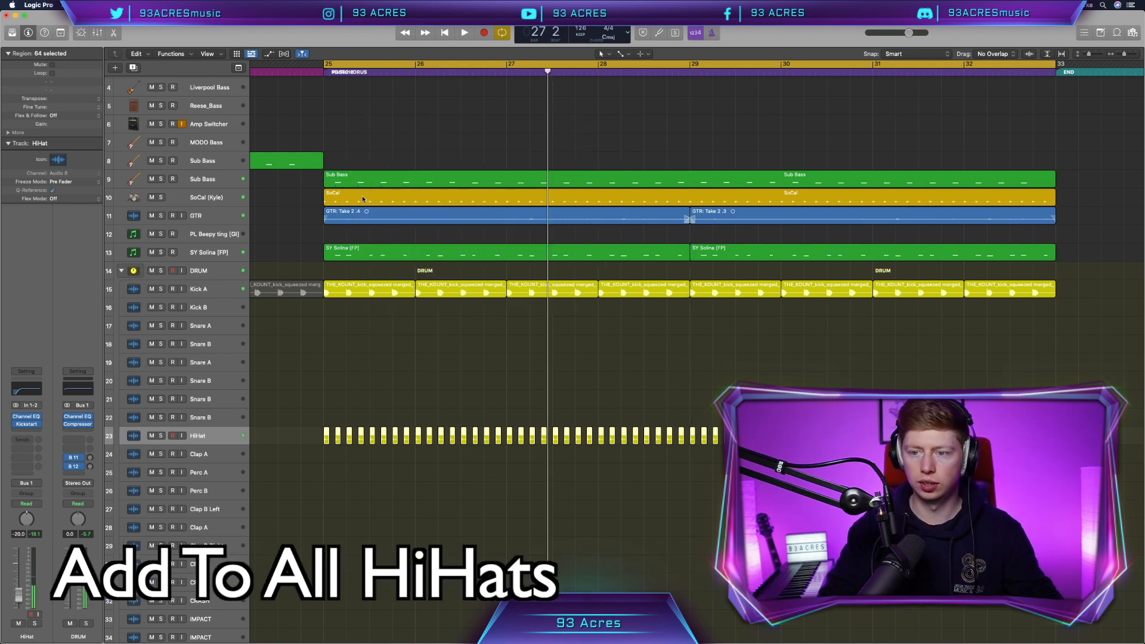
key("x")
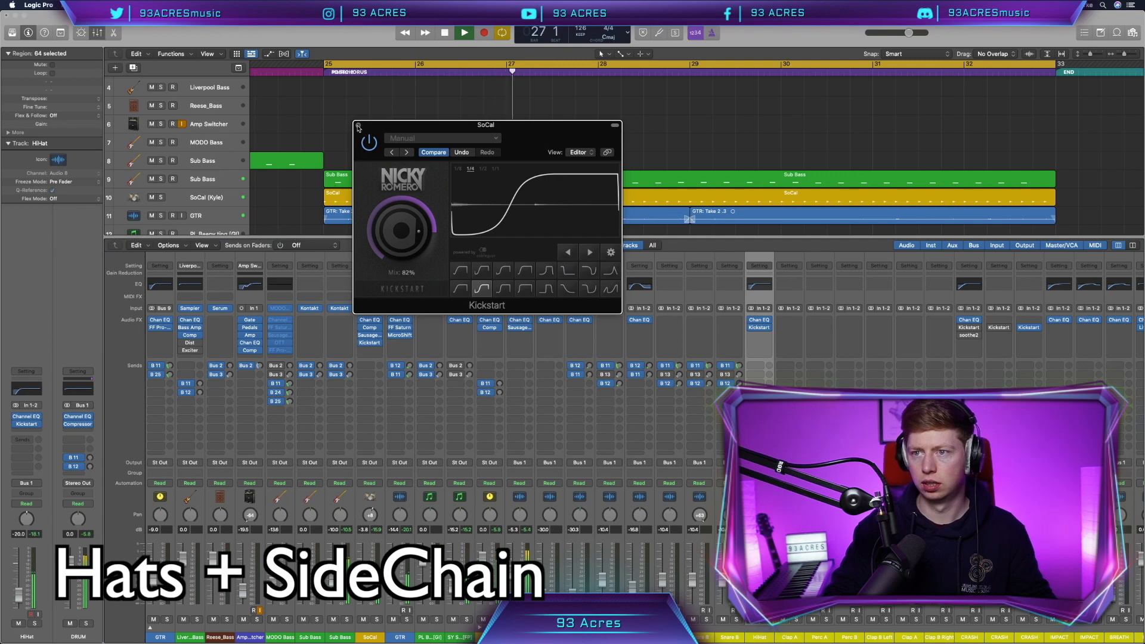
left_click(358, 127)
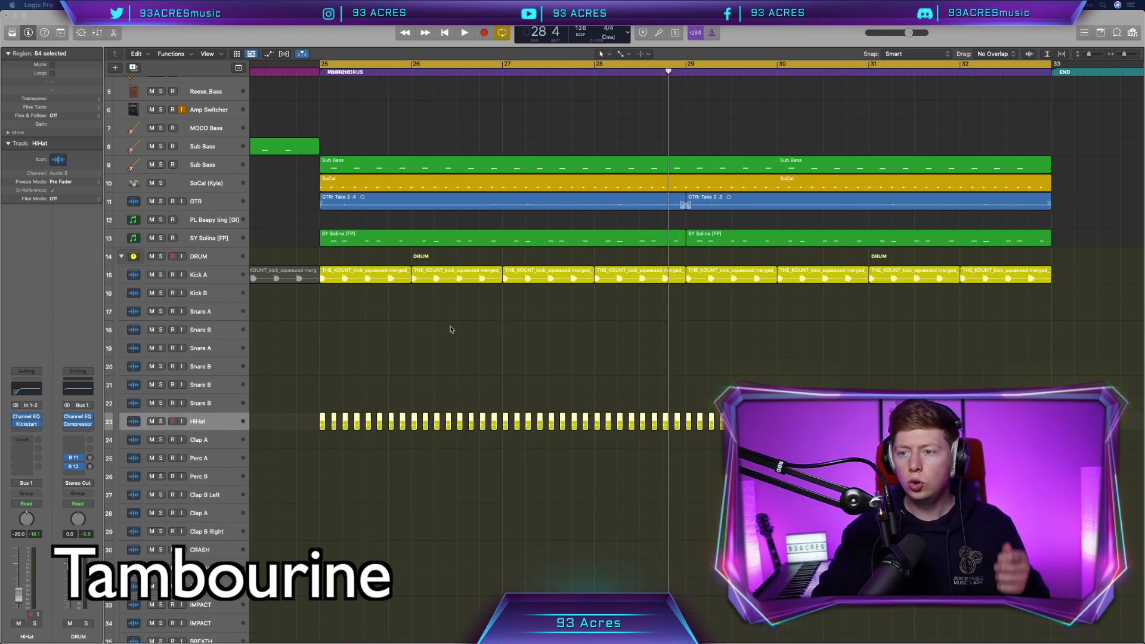
left_click(434, 368)
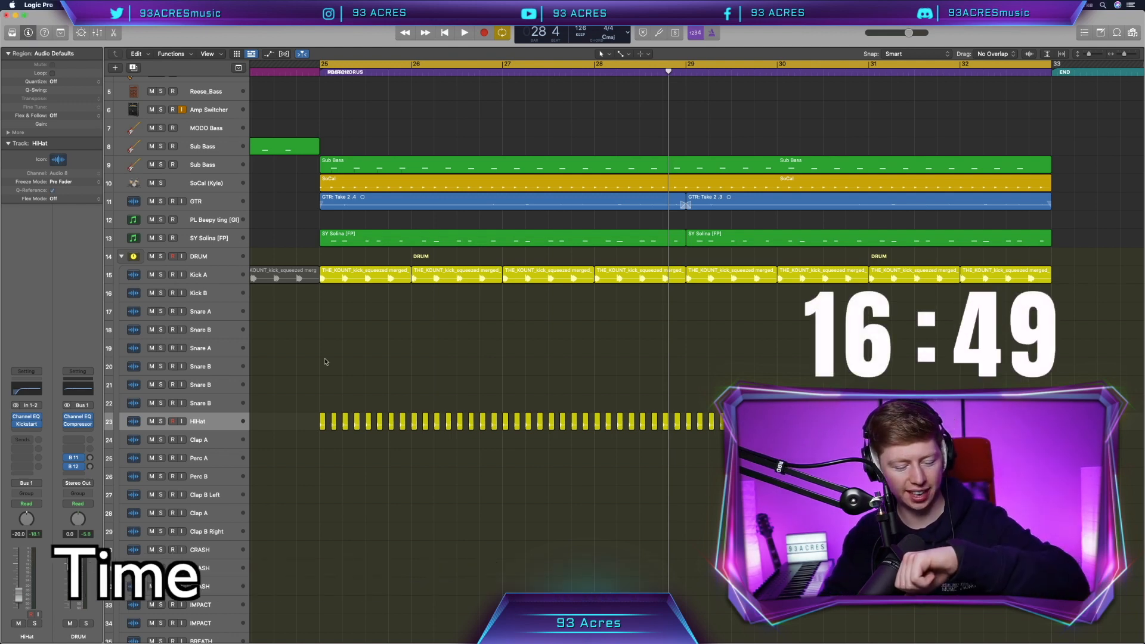
- Drop a snare sample onto the Snare B tracks, play it back, then bring up Splice
scroll(326, 361, "down", 1)
scroll(325, 361, "down", 3)
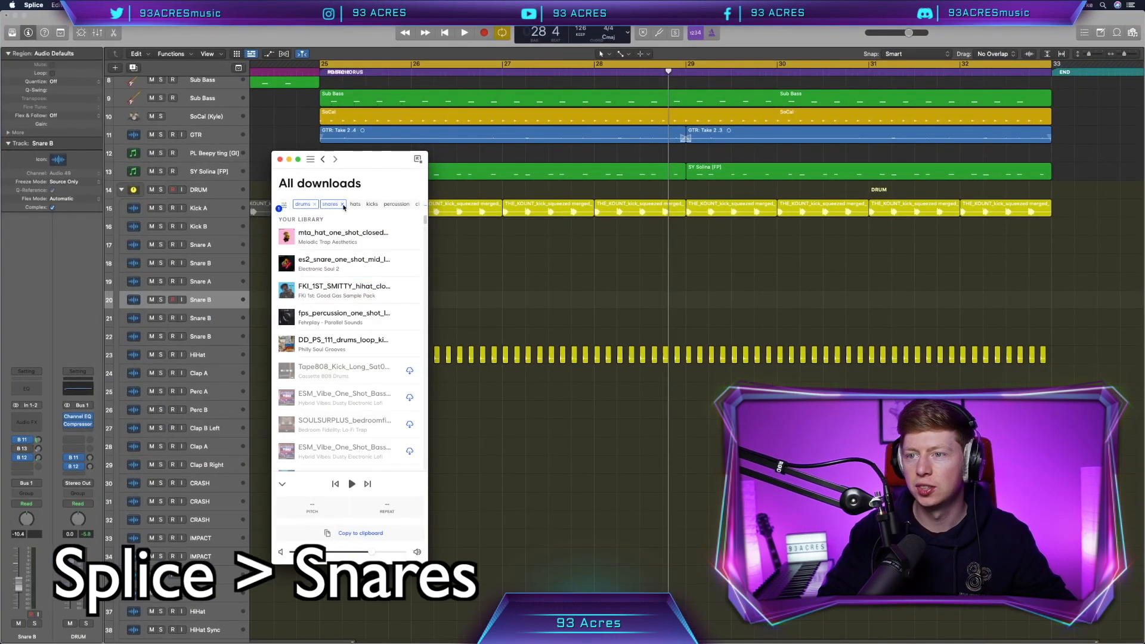
left_click_drag(352, 237, 348, 322)
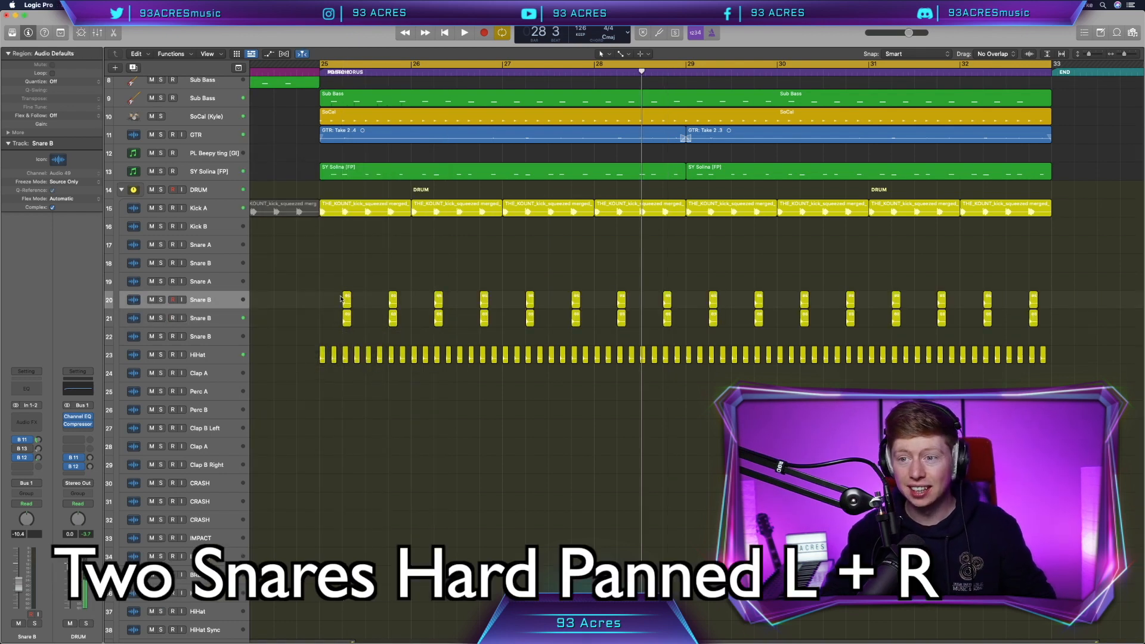
key("space")
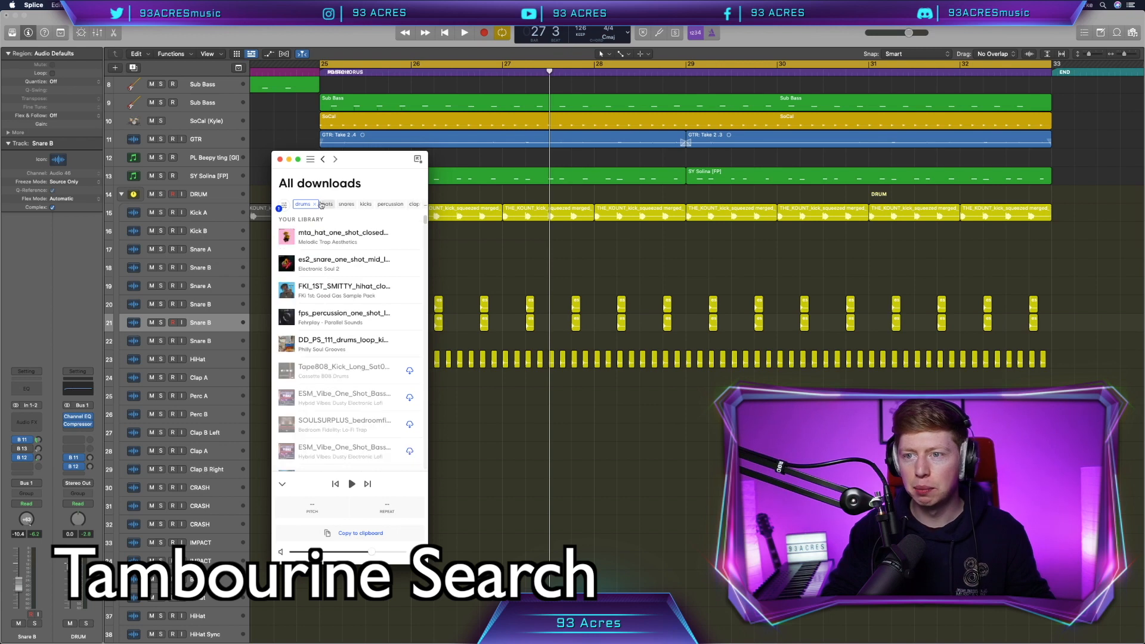
left_click(311, 159)
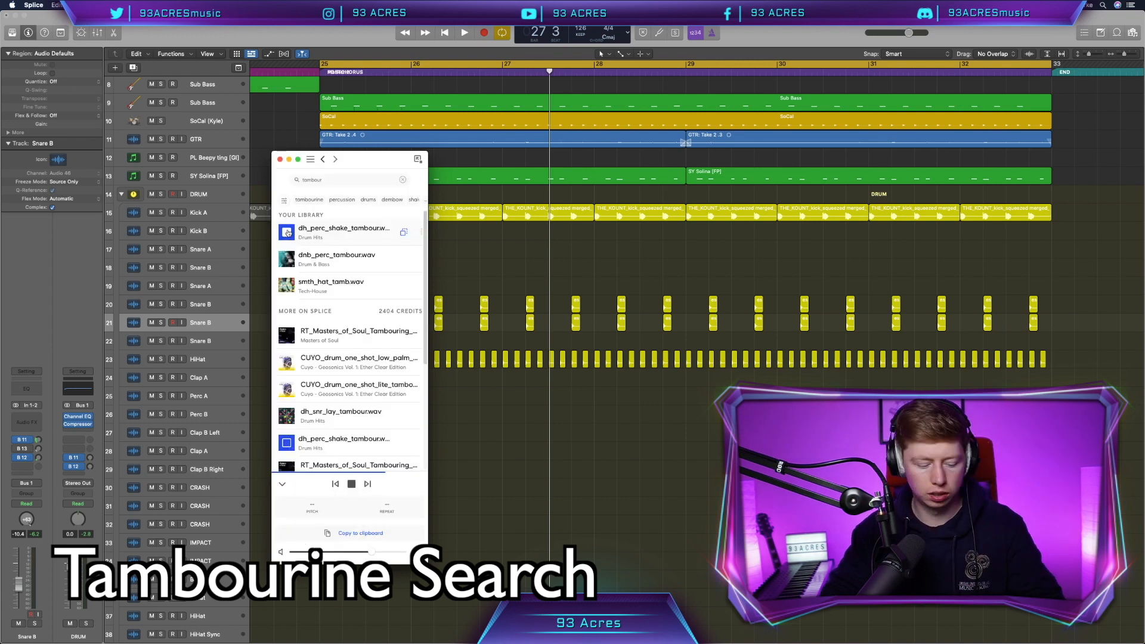
- Place smth_hat_tamb_1 on Perc A and dnb_perc_tambour on Perc B, offsetting them to flam
scroll(351, 232, "down", 1)
left_click_drag(351, 232, 445, 397)
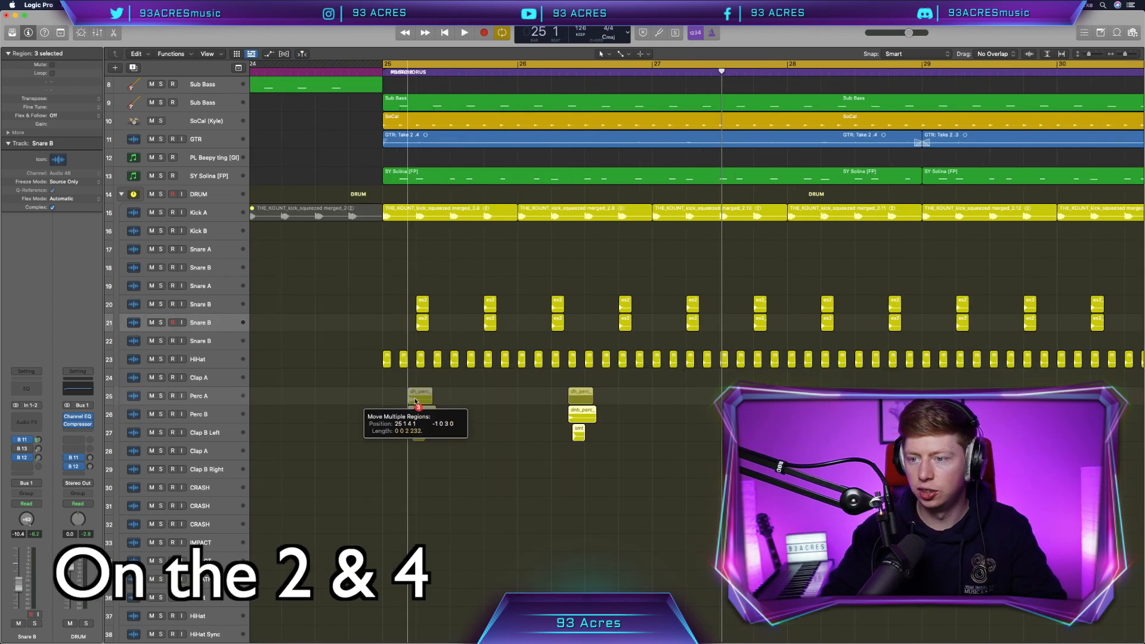
left_click_drag(580, 399, 420, 401)
key("super+Right")
key("super+Right")
key("super+Right")
key("super+Right")
key("super+Right")
key("super+Right")
key("super+Right")
key("super+Right")
key("super+Right")
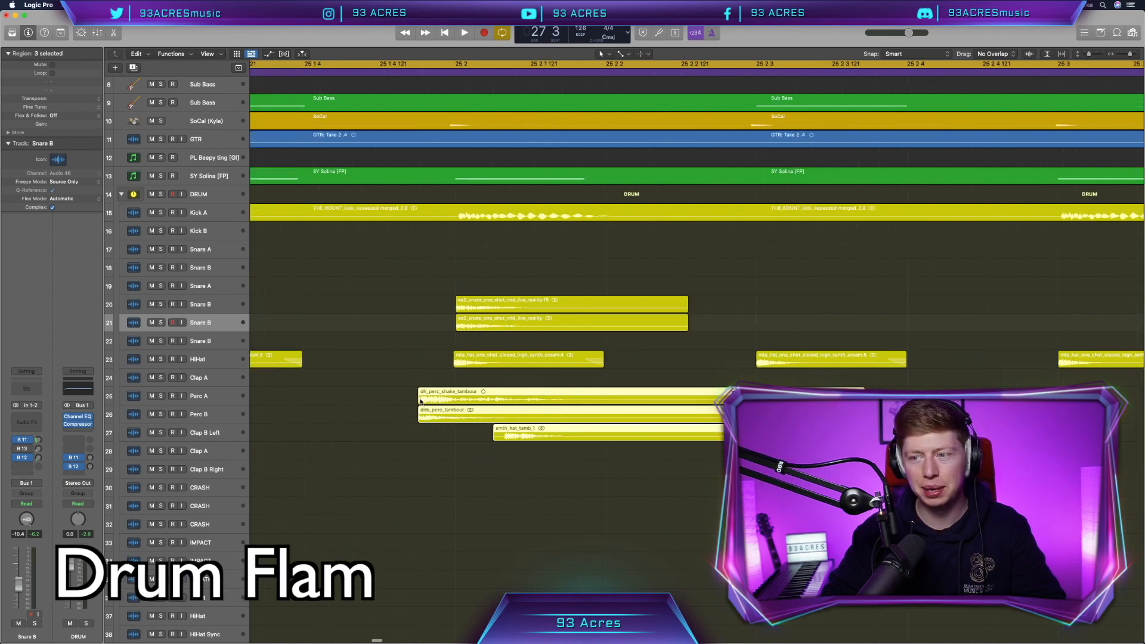
left_click(557, 508)
left_click_drag(593, 442, 494, 441)
left_click_drag(480, 416, 606, 399)
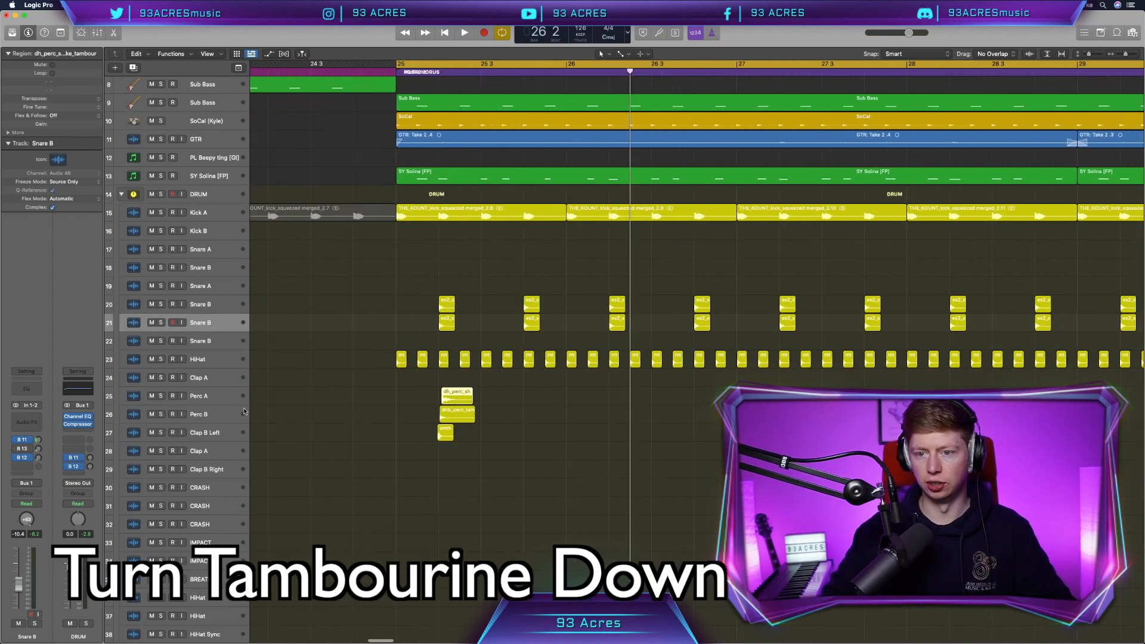
- Lower the Perc A tambourine track in the mixer and return to the arrangement
left_click(199, 396)
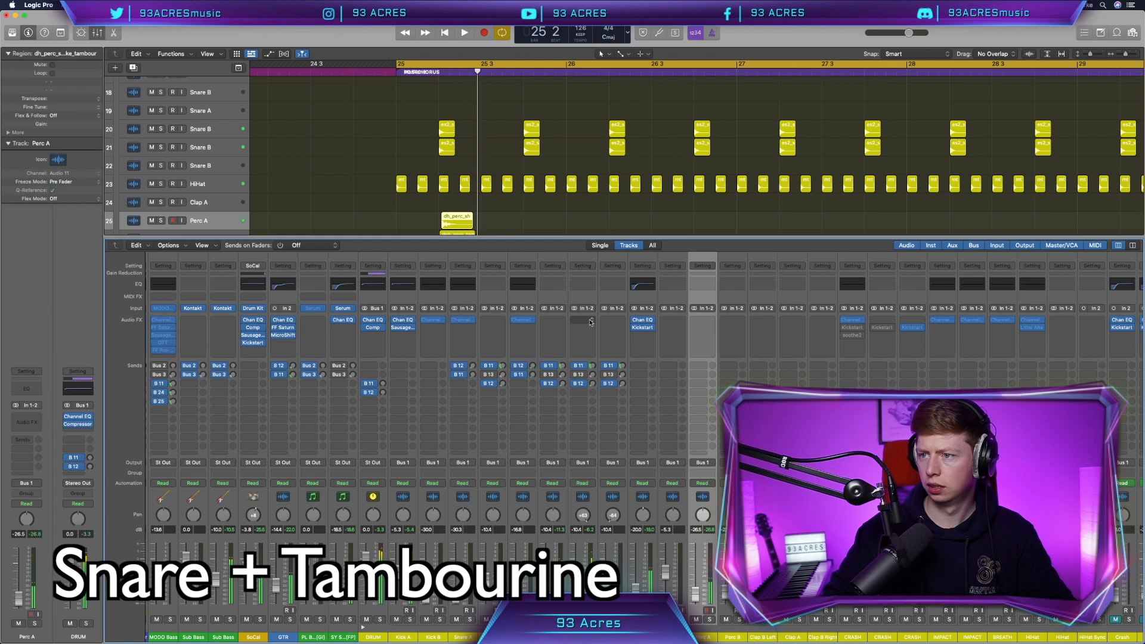
key("x")
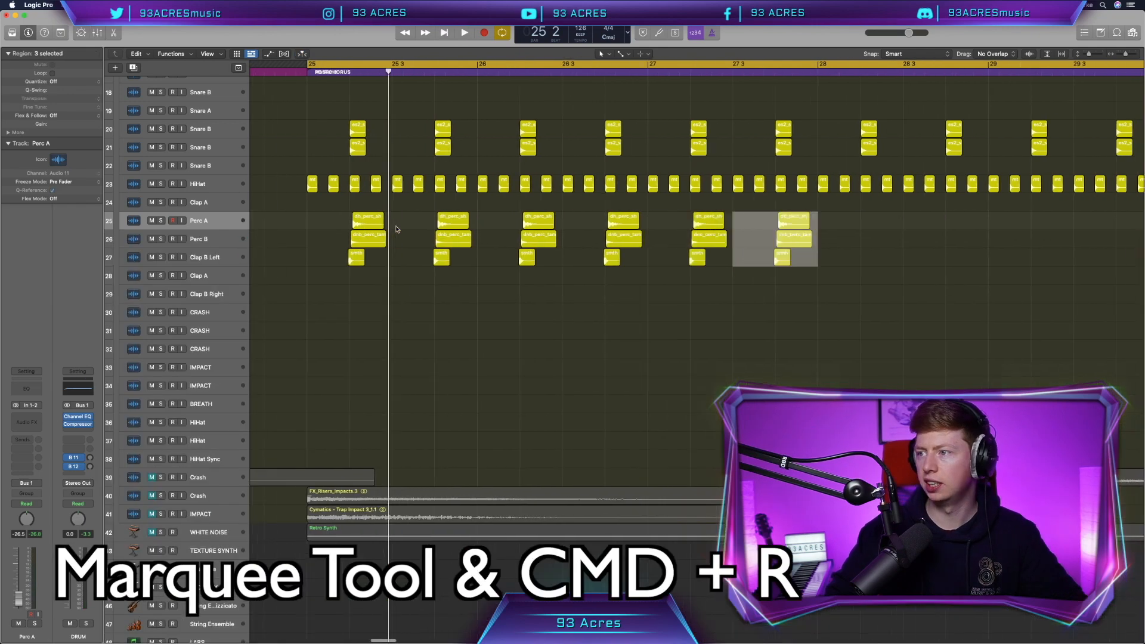
scroll(397, 229, "right", 2)
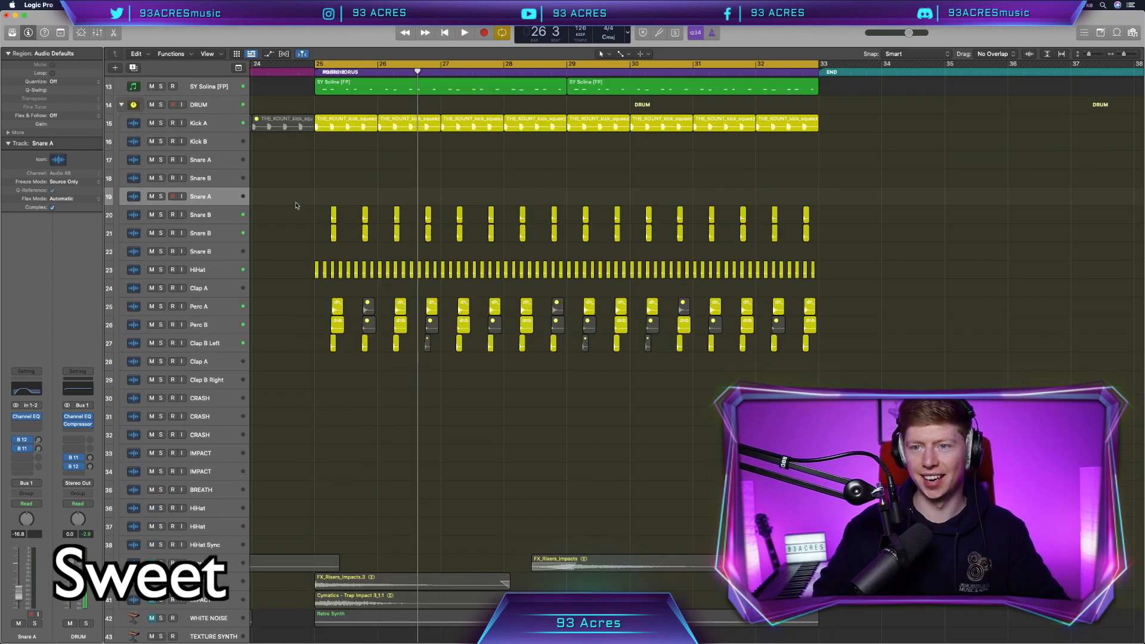
scroll(296, 205, "up", 2)
- Filter Splice downloads to snares and add SS_AF_snare_rimshot to the Snare A track
key("ctrl+Up")
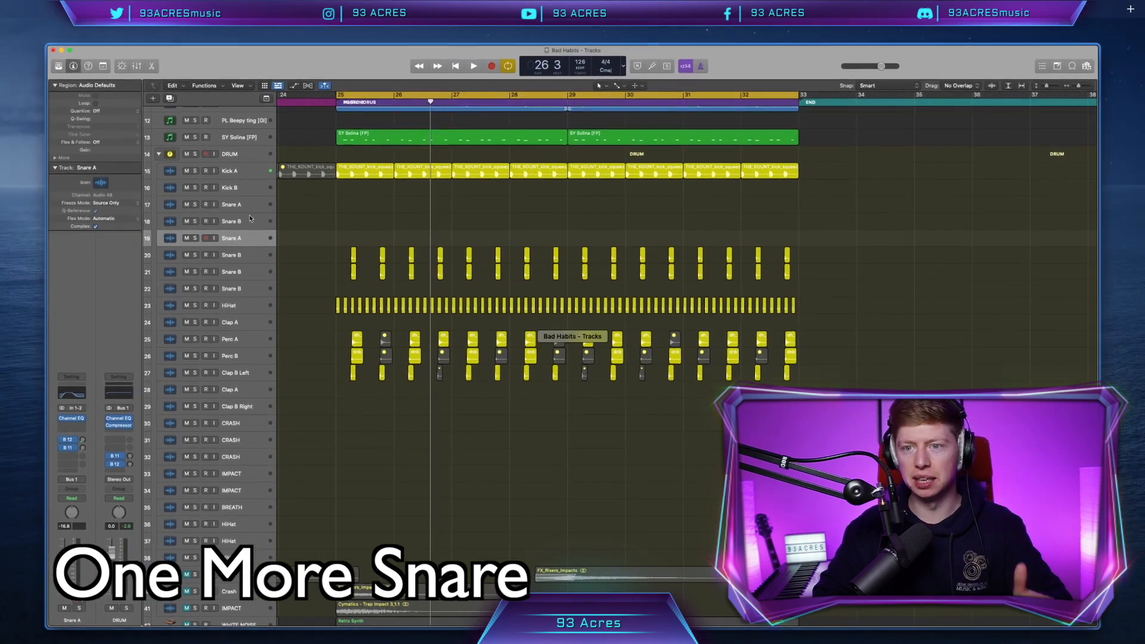
left_click(306, 207)
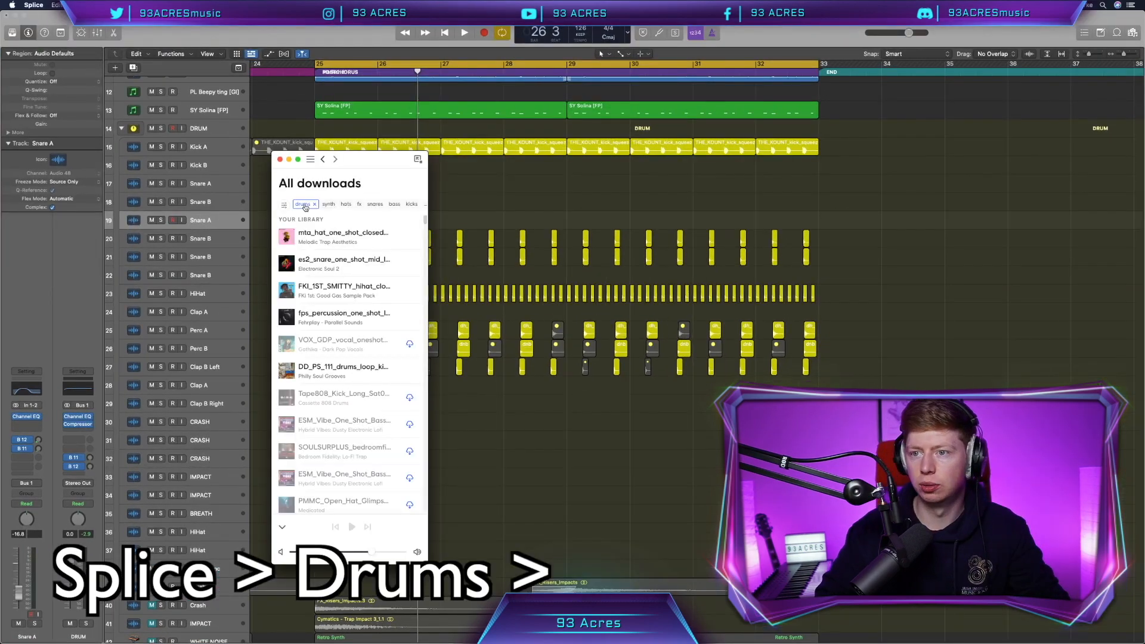
left_click(375, 204)
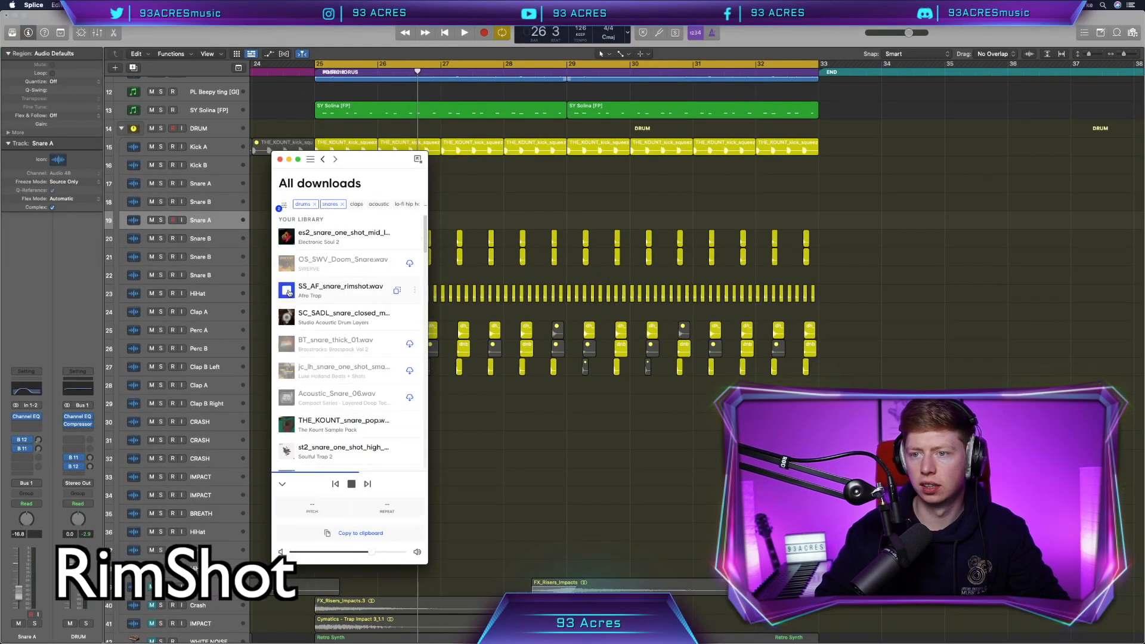
left_click_drag(340, 289, 466, 221)
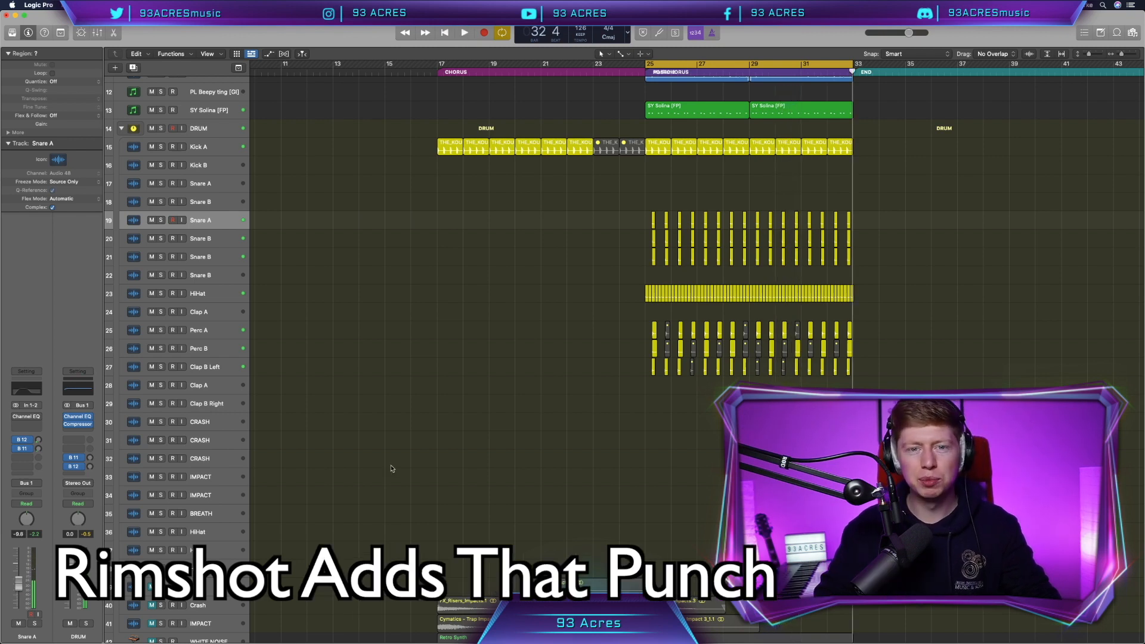
scroll(392, 469, "right", 2)
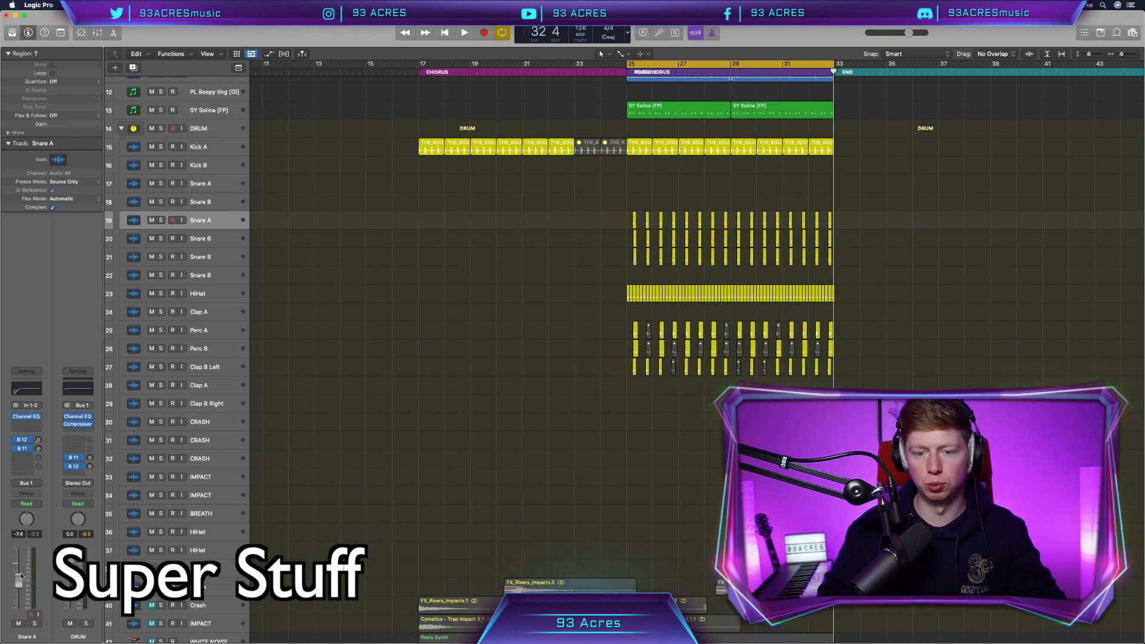
scroll(507, 327, "up", 5)
scroll(508, 327, "right", 5)
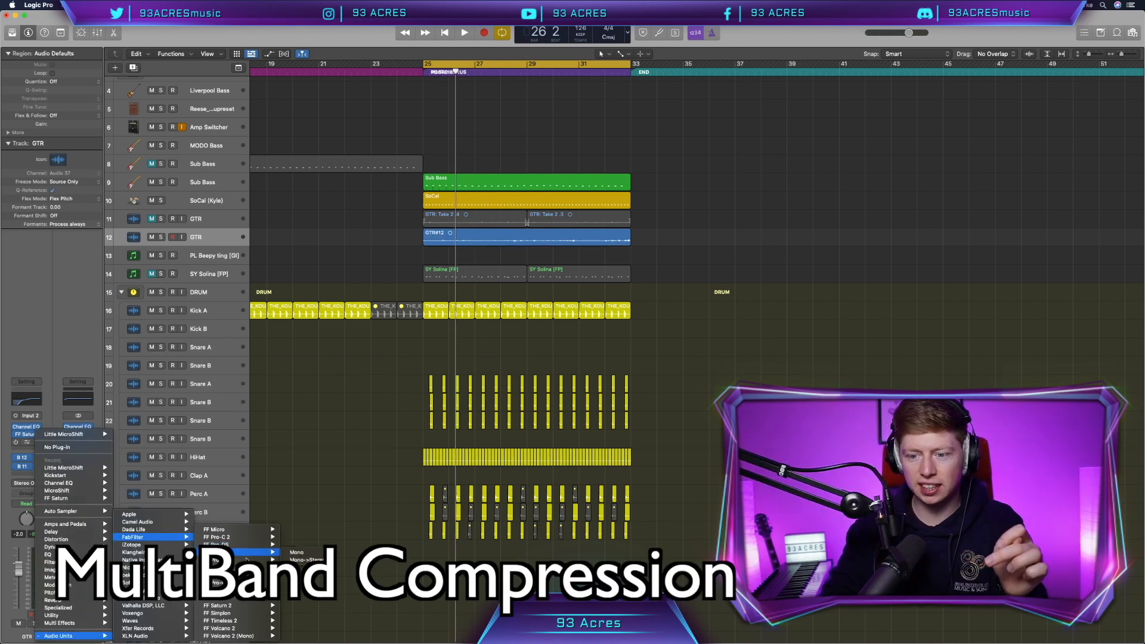
- Insert FF Pro-MB on the output and load its Rhythm Guitar Clarity preset
left_click(236, 567)
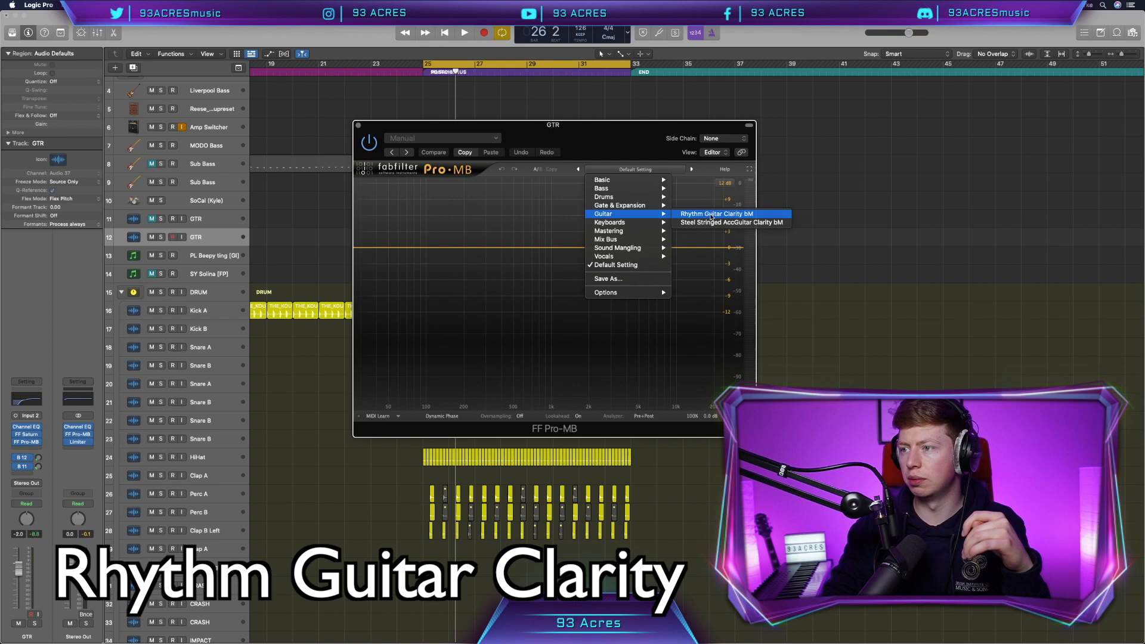
left_click(733, 214)
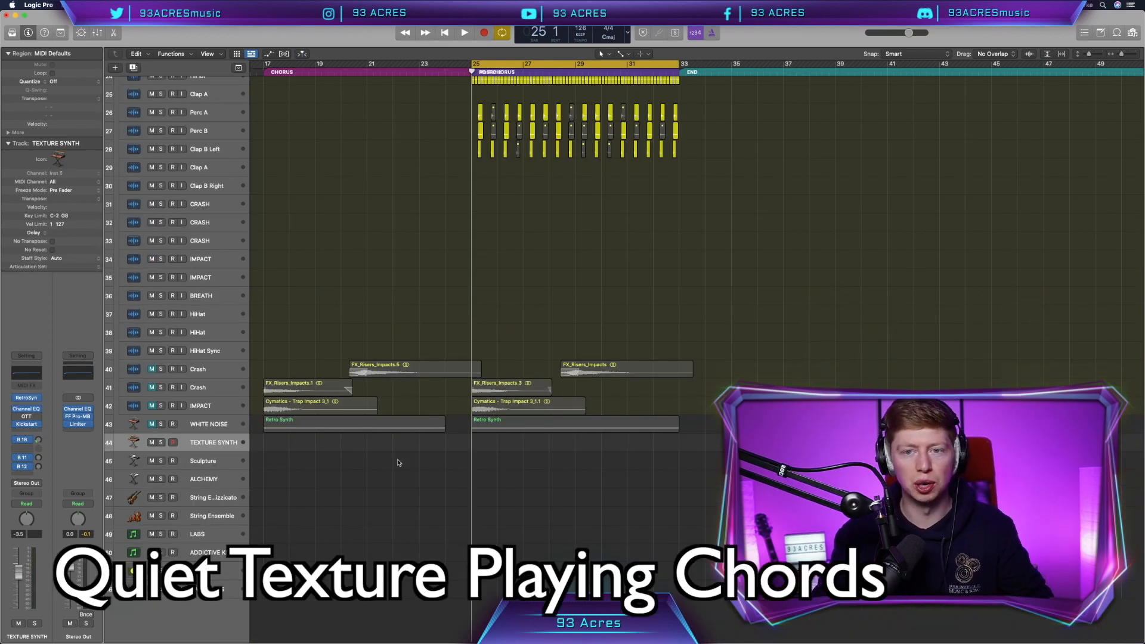
- Record a quiet chord part on TEXTURE SYNTH starting at bar 25
scroll(398, 463, "up", 7)
scroll(398, 463, "down", 5)
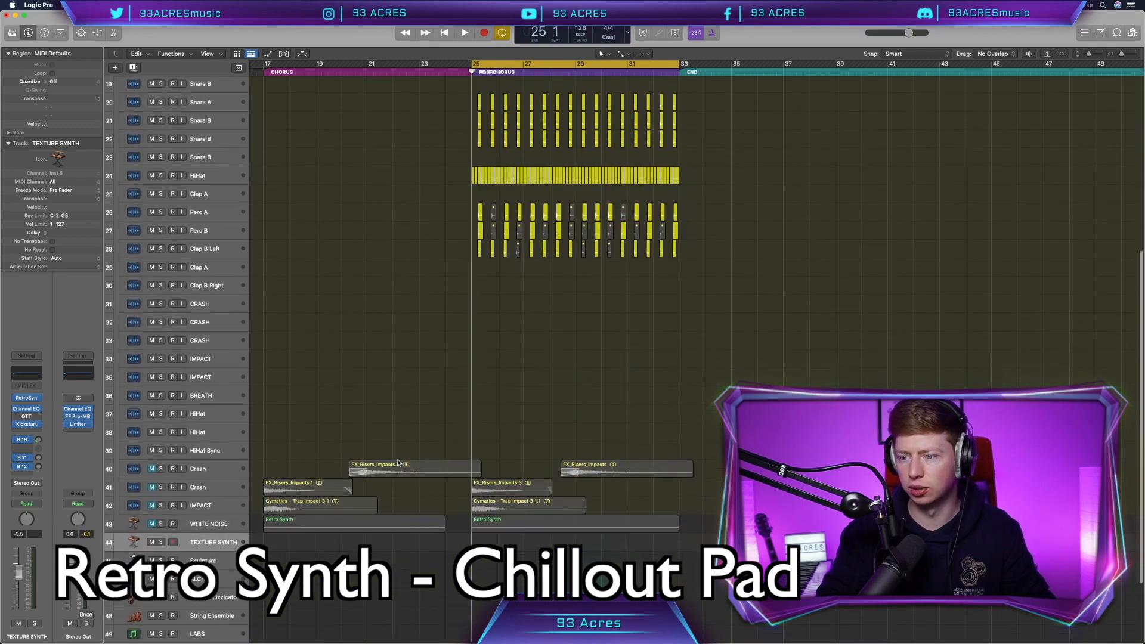
scroll(398, 463, "down", 3)
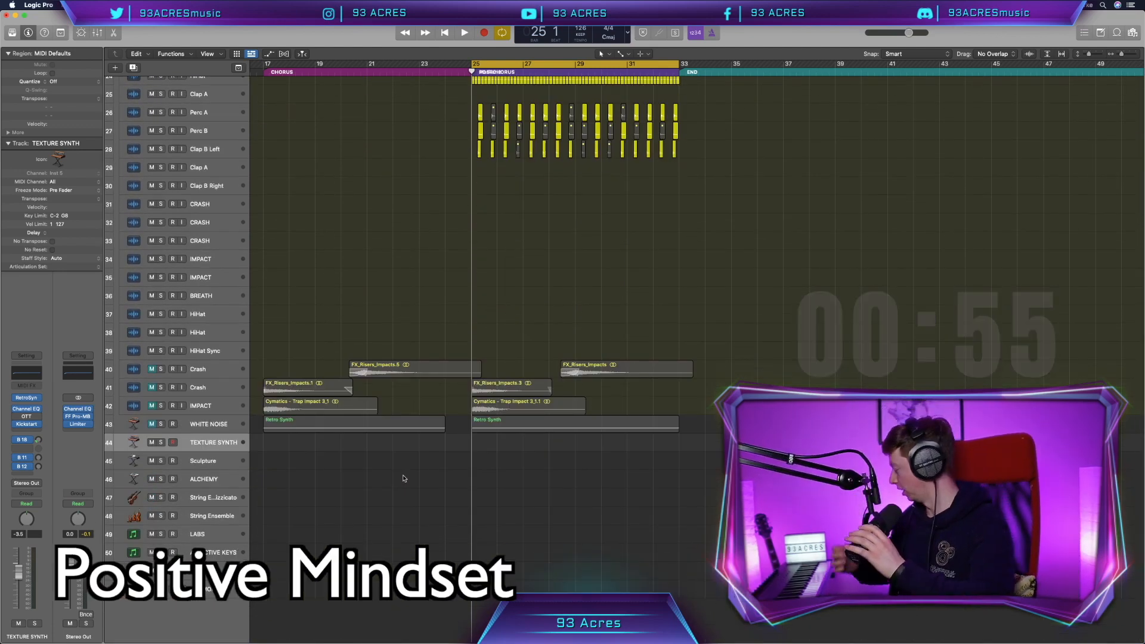
key("r")
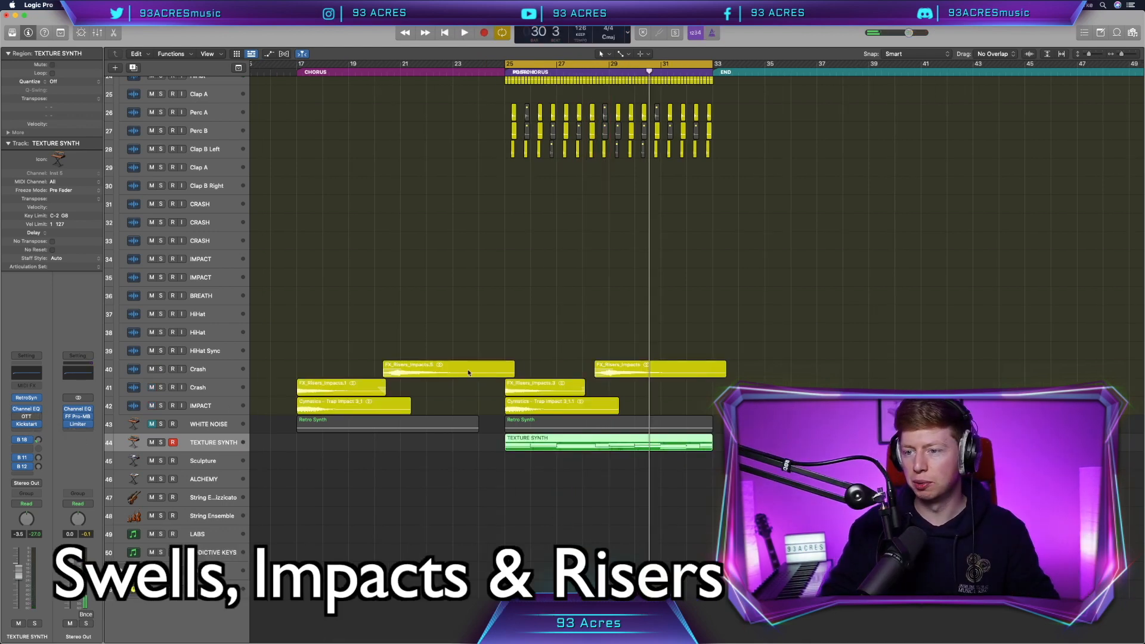
- Shift the FX_Risers_Impacts.5 riser region slightly earlier
left_click(437, 330)
scroll(459, 371, "left", 2)
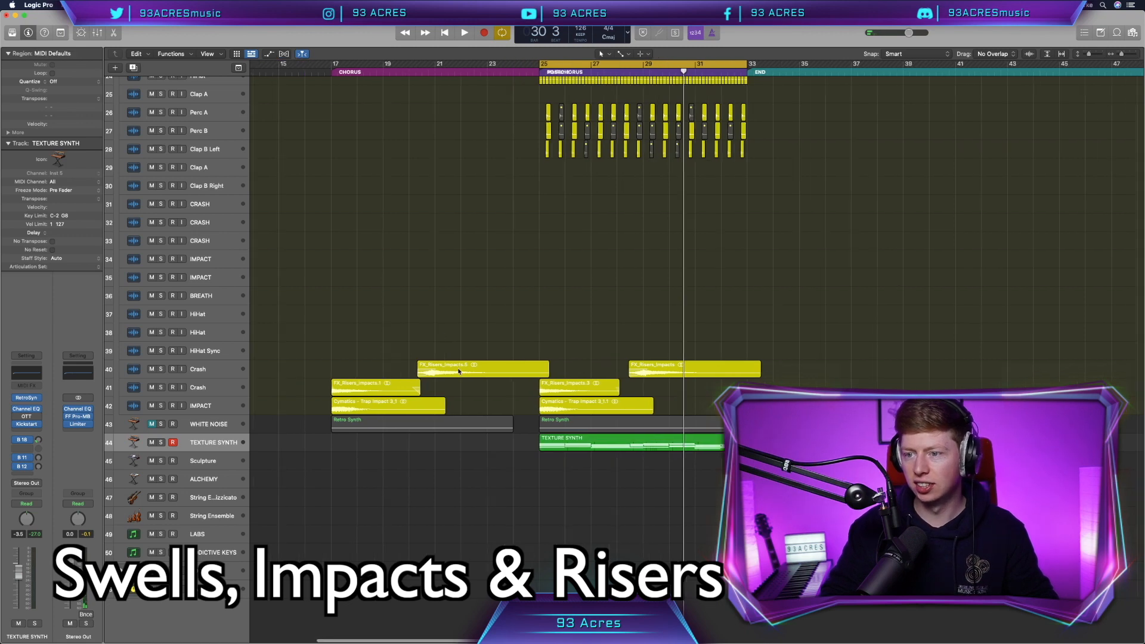
mouse_move(459, 371)
left_mouse_down()
mouse_move(358, 366)
mouse_move(457, 369)
left_mouse_up()
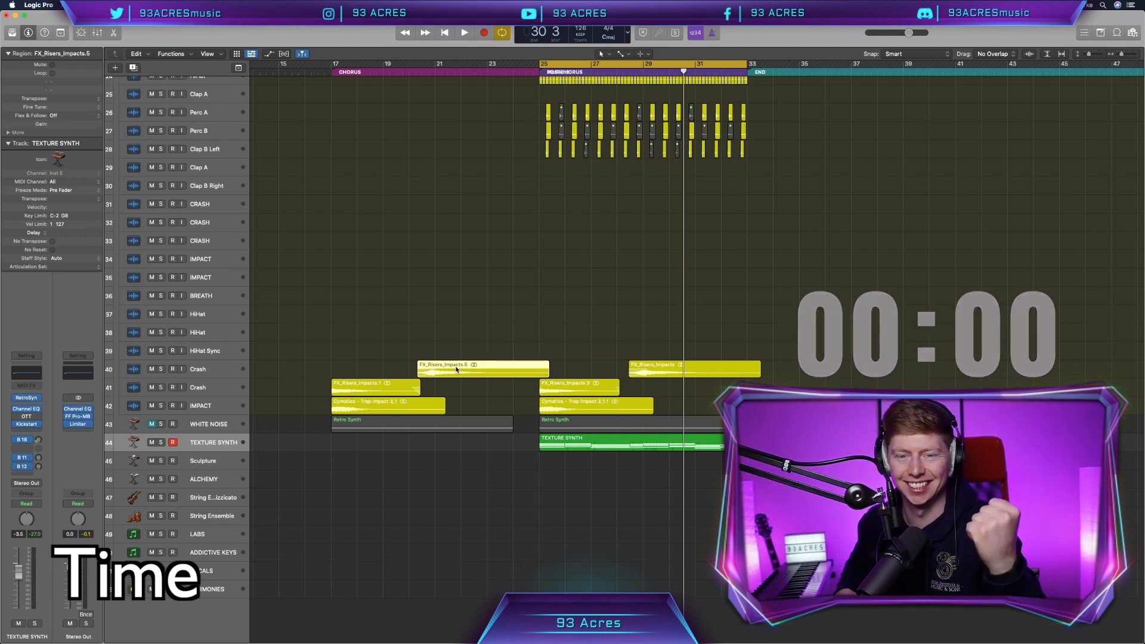
- Record the Lead Vox A#12 vocal take across the chorus and postchorus, then stop
left_click(547, 296)
scroll(546, 296, "up", 2)
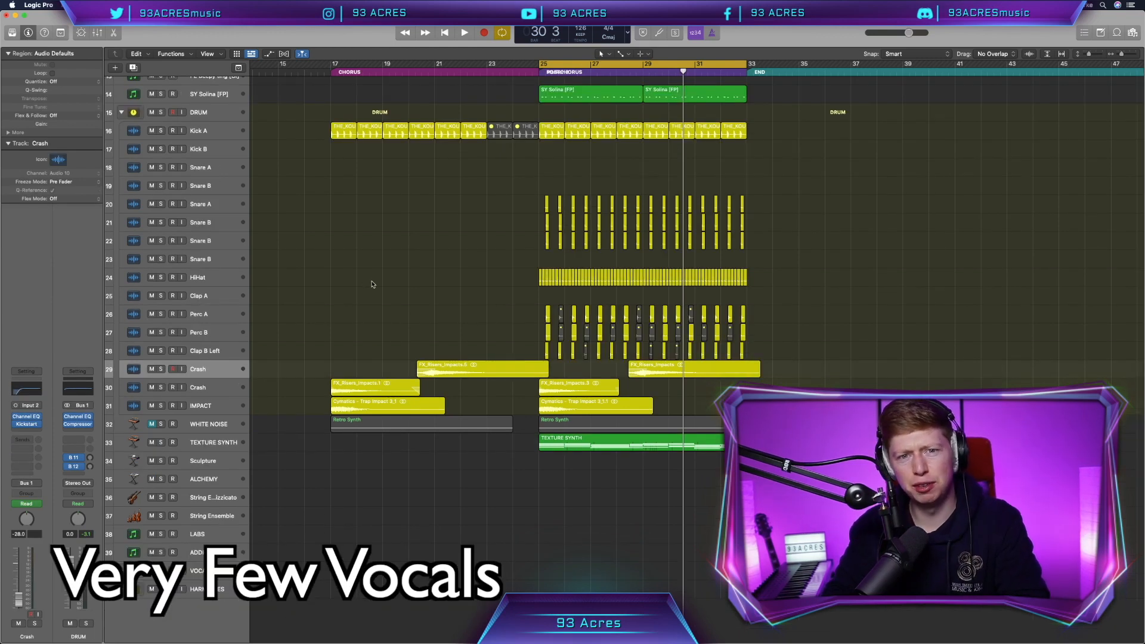
scroll(220, 168, "up", 3)
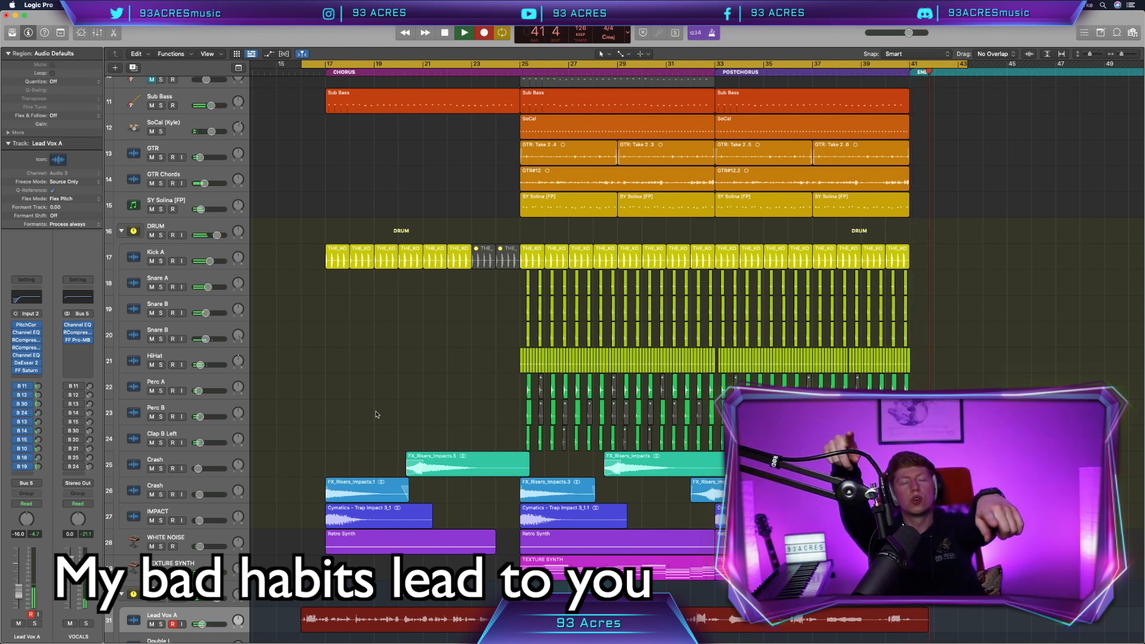
key("space")
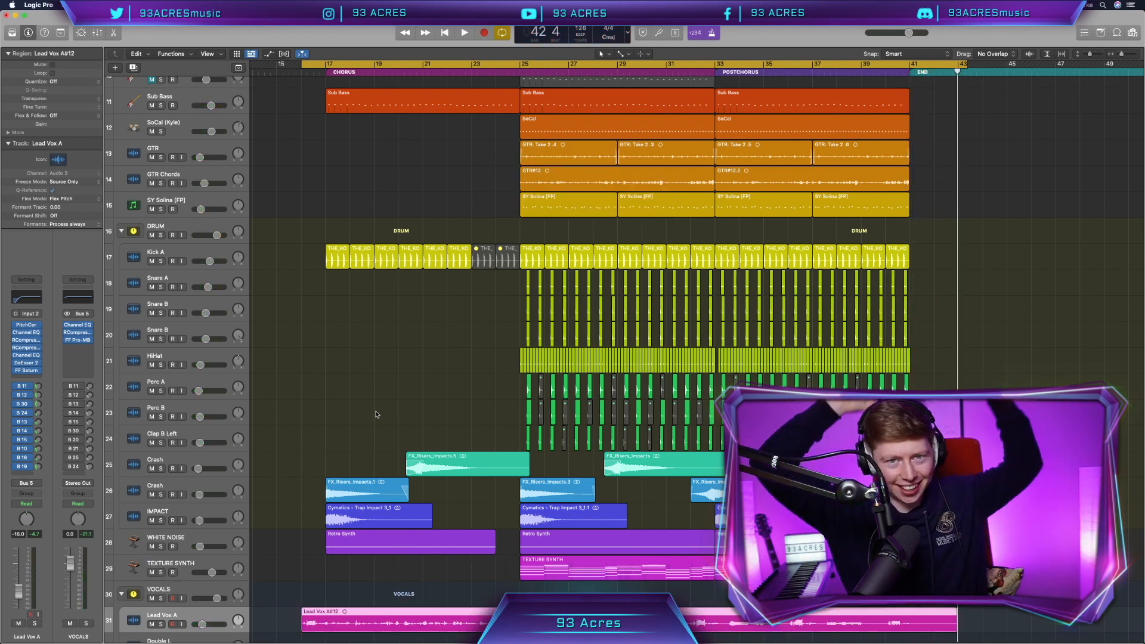